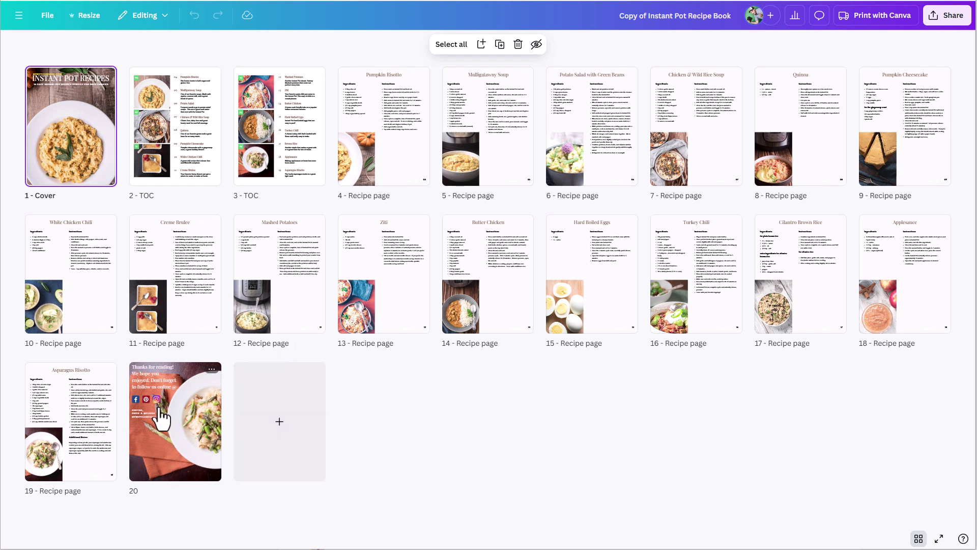
Open the recipe book's cover and look through pages 2 to 7, checking the page number on each recipe page.
double_click(91, 170)
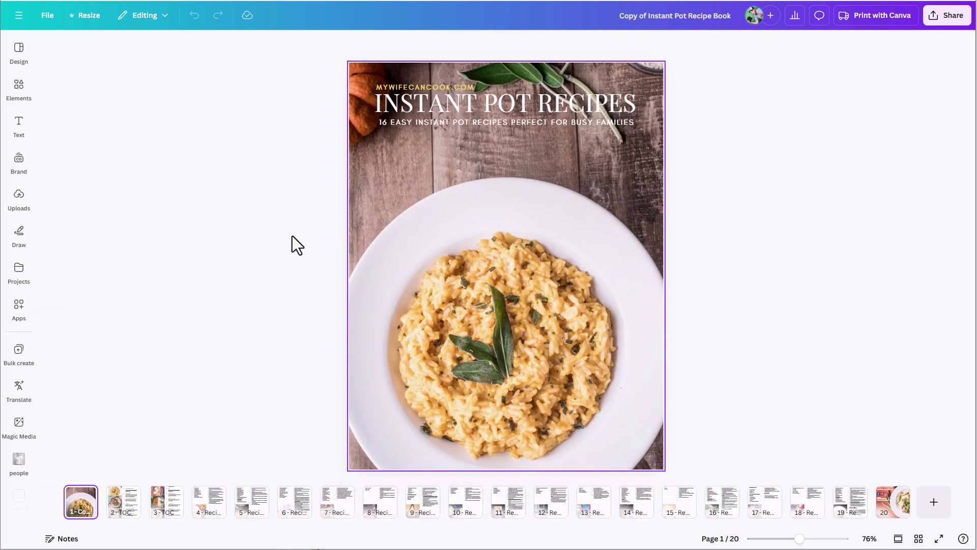
left_click(122, 513)
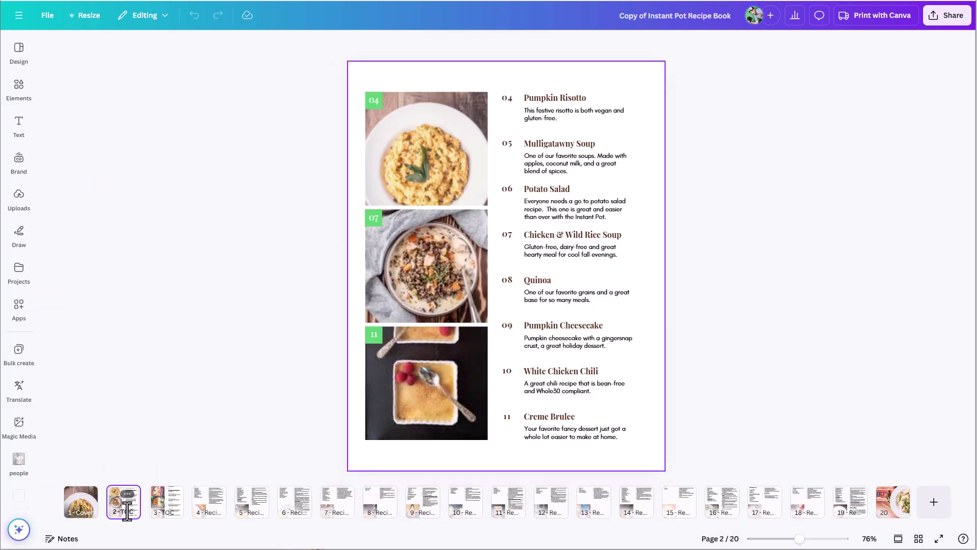
left_click(160, 522)
left_click(212, 524)
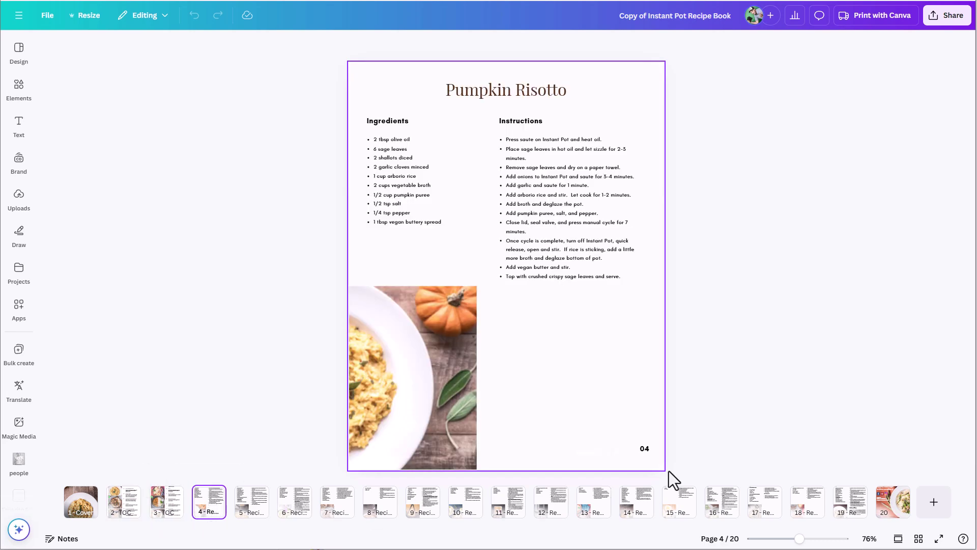
left_click(249, 510)
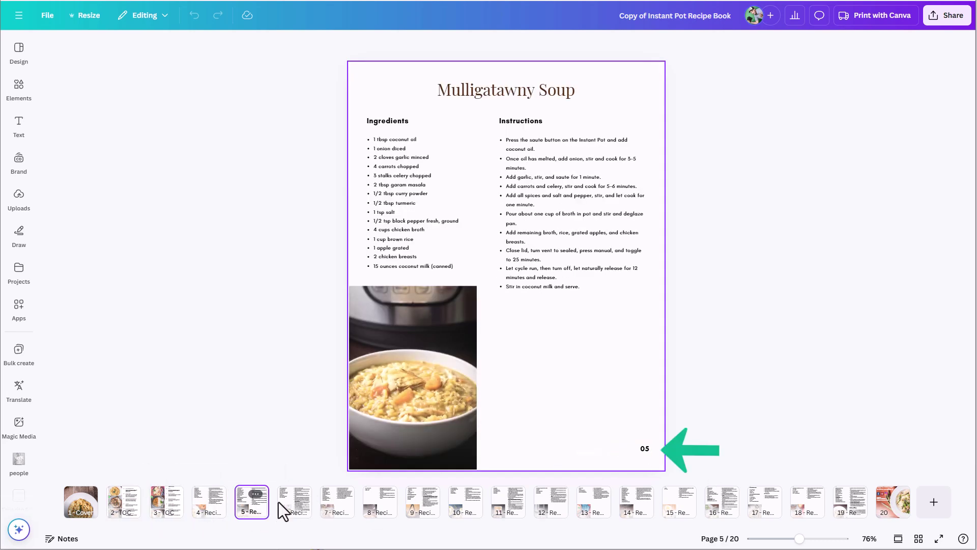
left_click(300, 514)
left_click(343, 519)
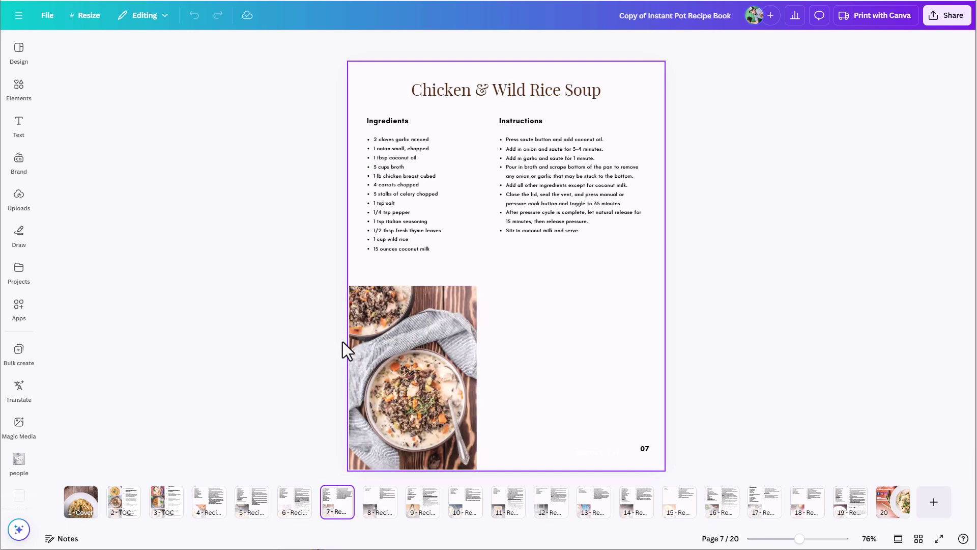
Move the Chicken & Wild Rice Soup page from position 7 to position 9 and check the printed numbers on pages 7 to 9.
double_click(340, 512)
left_click_drag(341, 511, 461, 519)
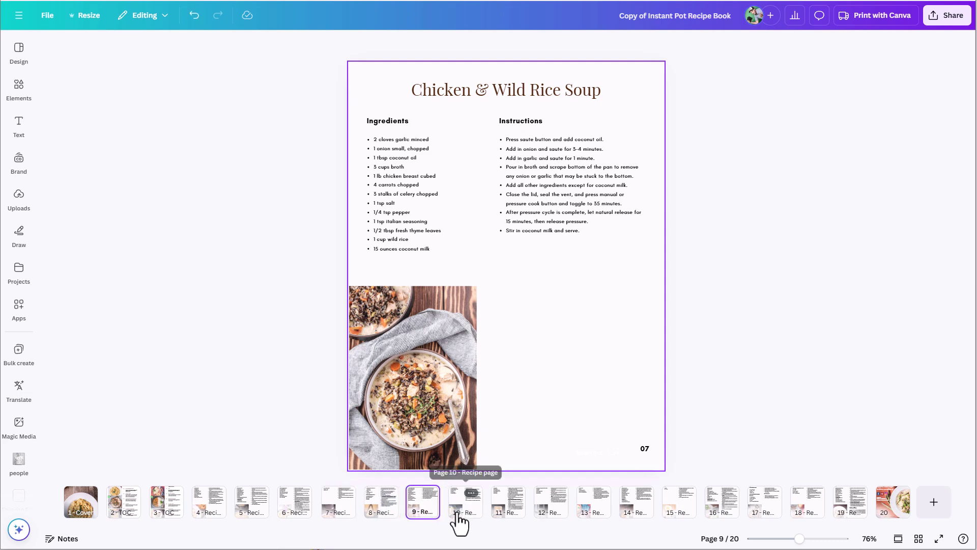
left_click(331, 515)
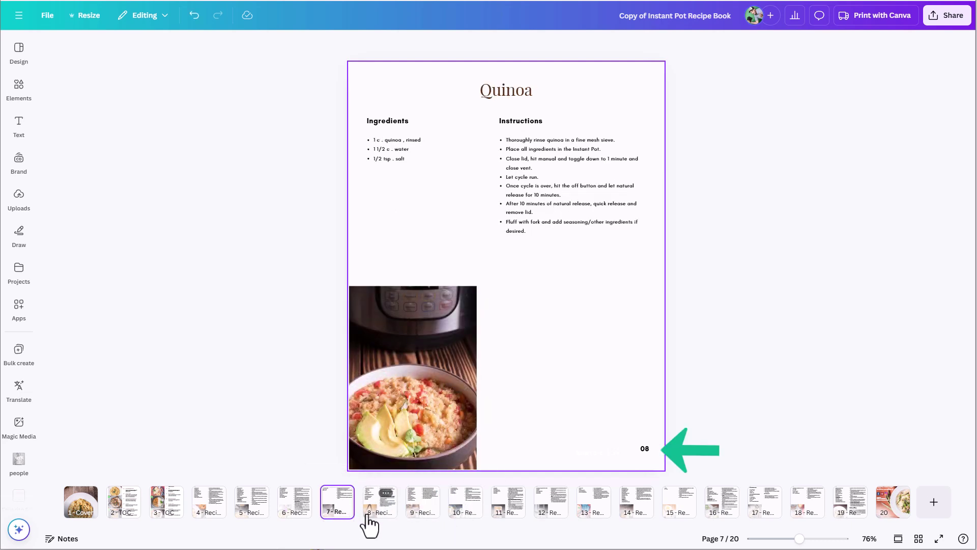
left_click(372, 524)
left_click(420, 519)
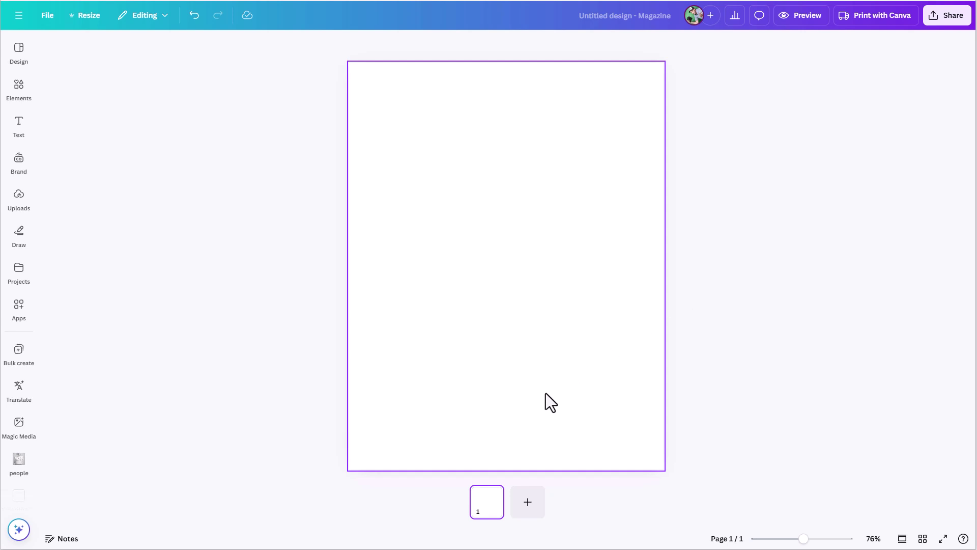
Add three blank pages to the untitled magazine design, making four pages.
left_click(527, 505)
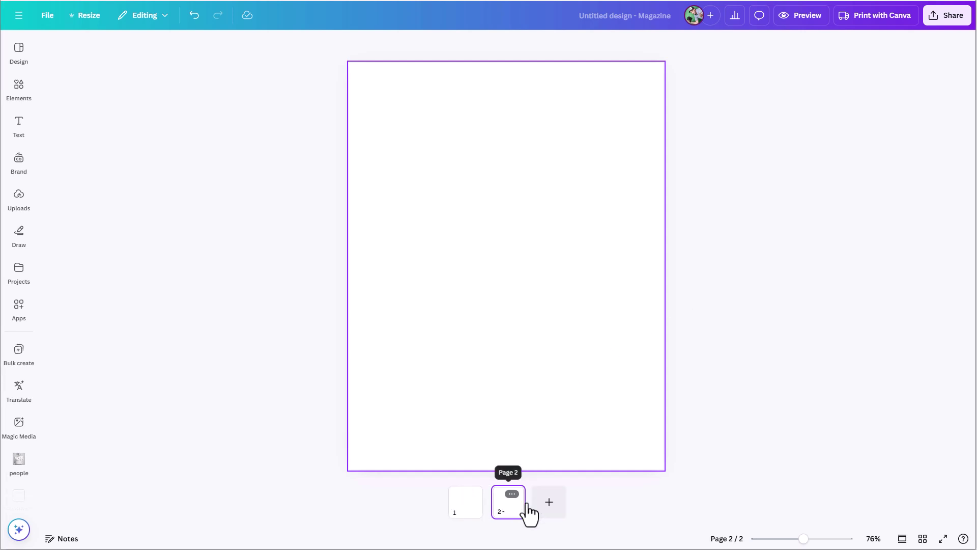
left_click(555, 505)
left_click(566, 506)
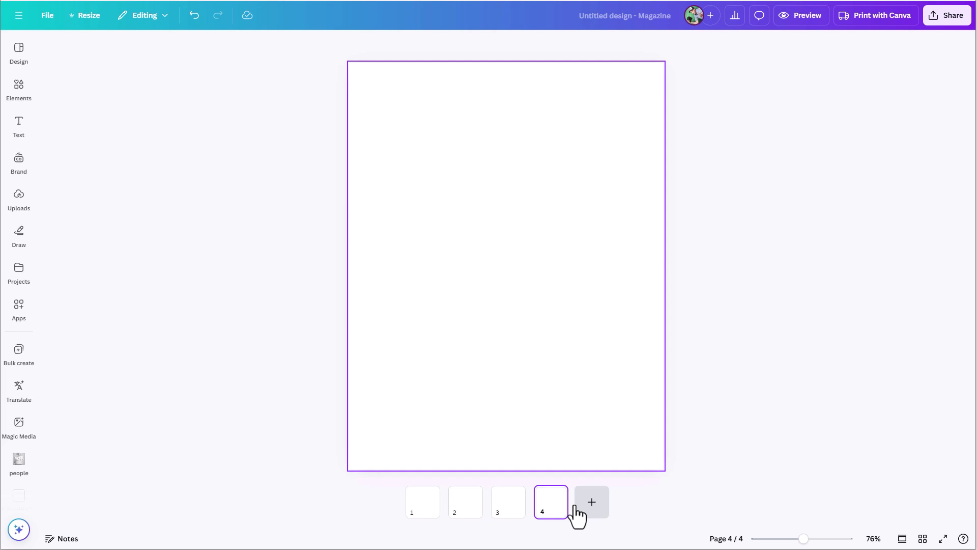
Look through the four blank pages and return to page 1.
left_click(423, 510)
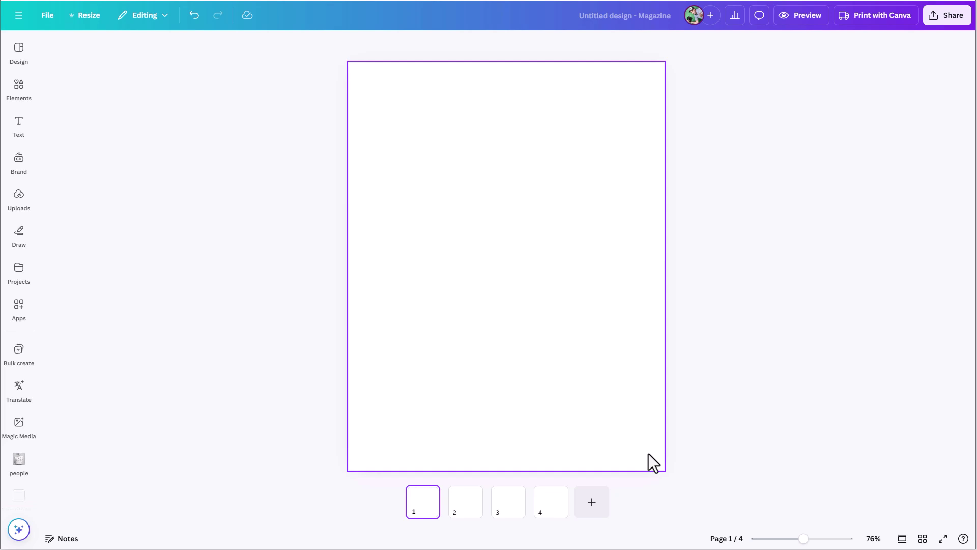
left_click(462, 509)
left_click(506, 505)
left_click(555, 506)
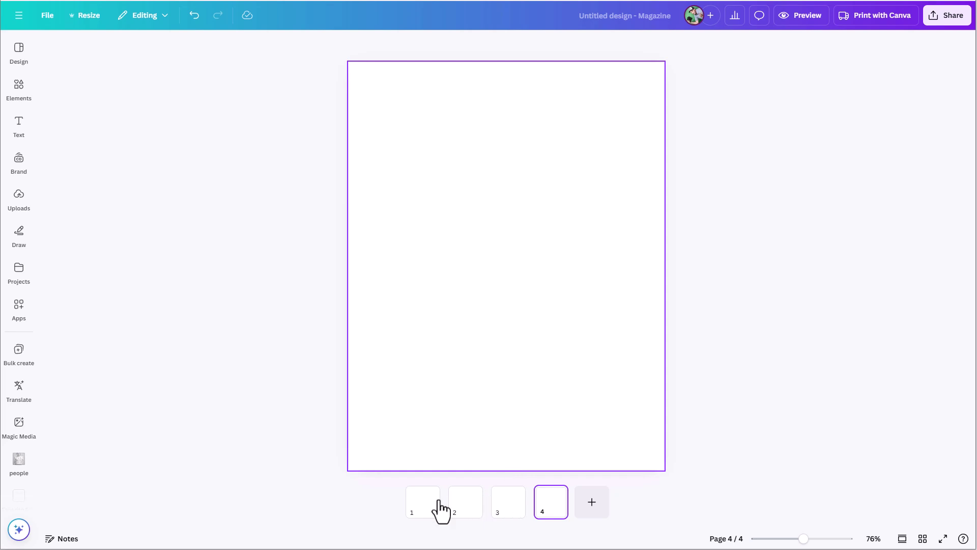
left_click(419, 508)
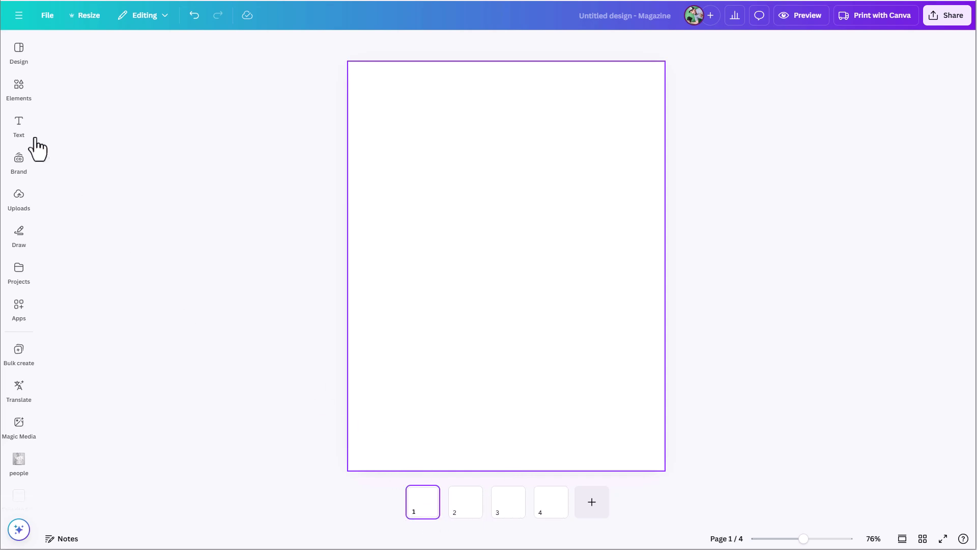
Insert dynamic page numbers on all pages, try the Page + number format, and set the format to Page X of Y.
left_click(18, 124)
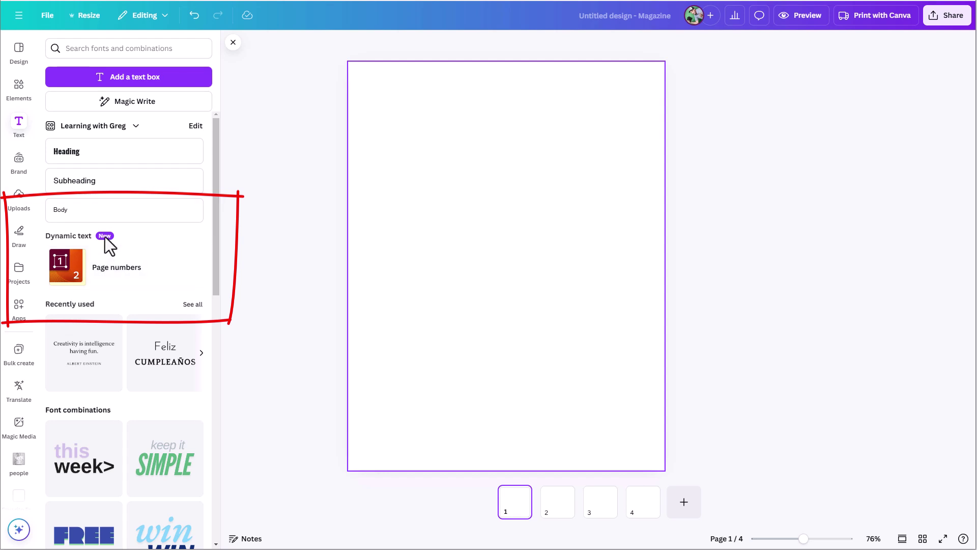
left_click(71, 275)
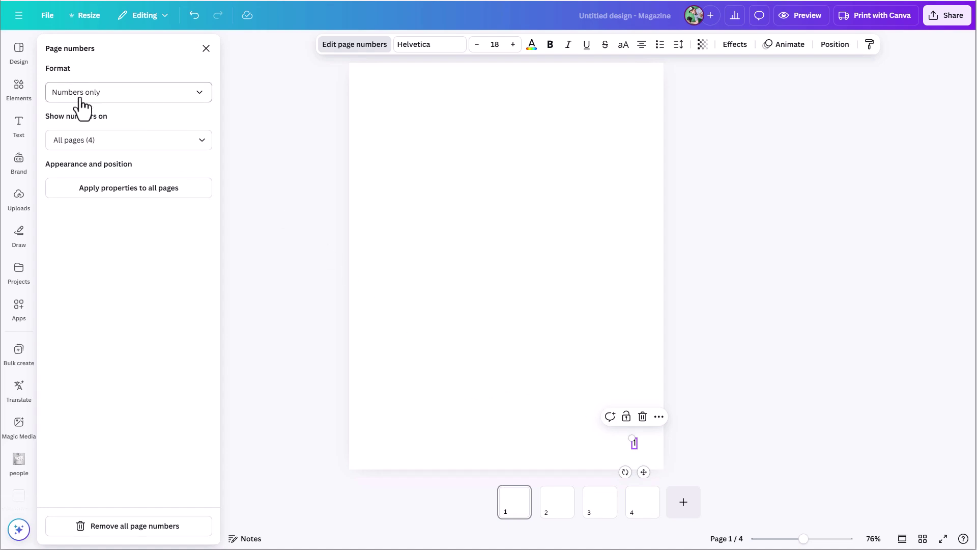
left_click(192, 97)
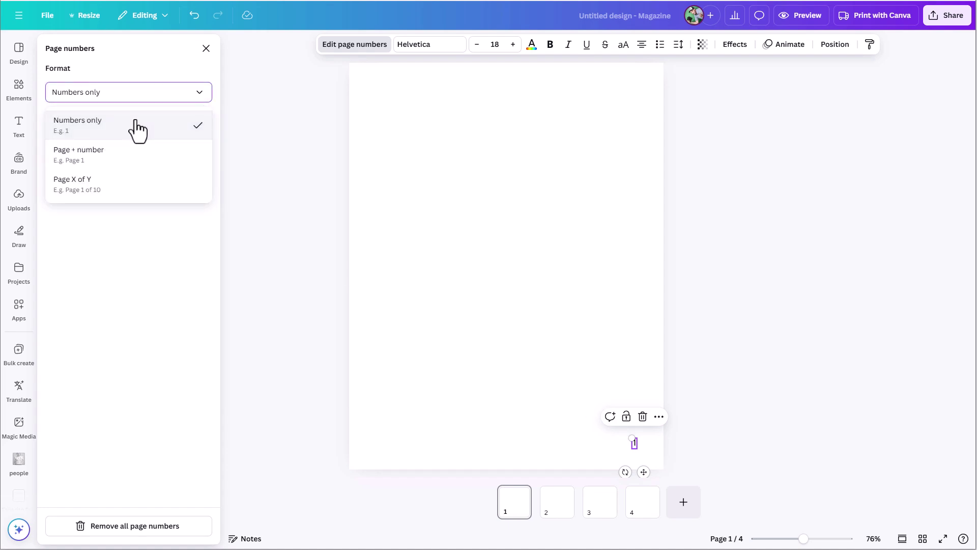
left_click(103, 158)
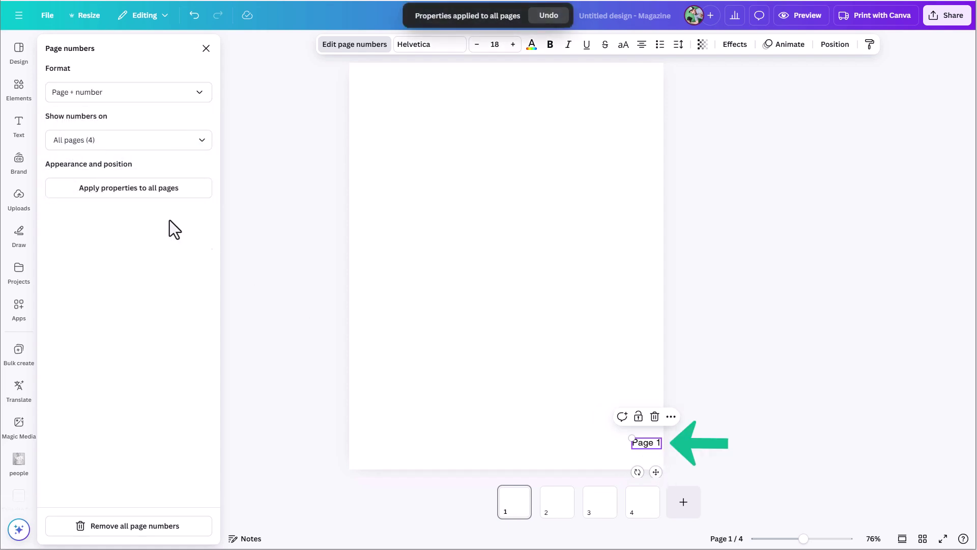
left_click(126, 97)
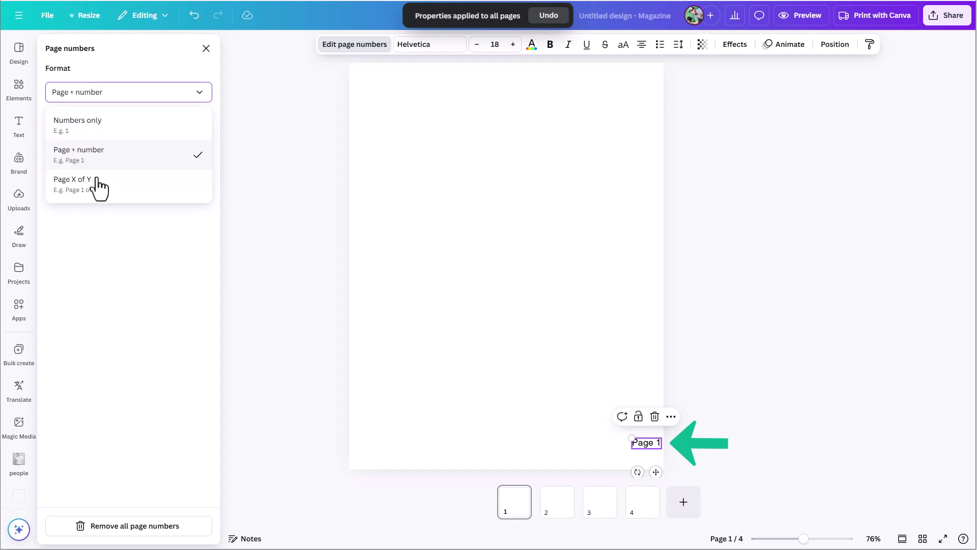
left_click(87, 188)
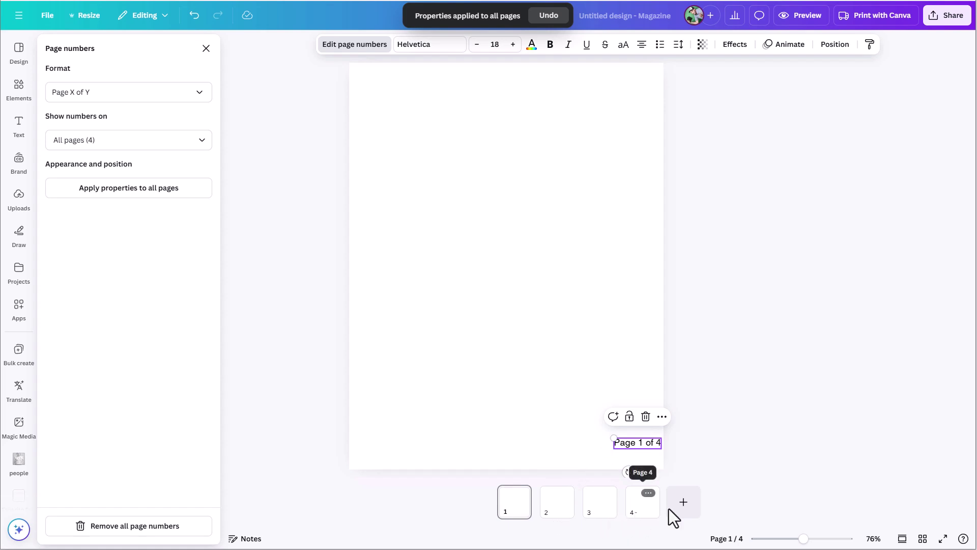
Add a fifth blank page and return to page 1.
left_click(686, 507)
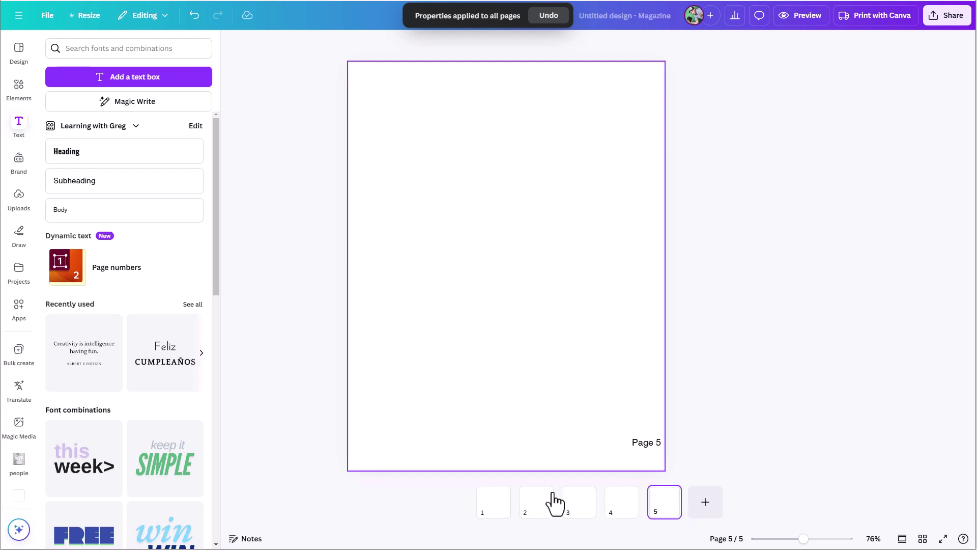
left_click(493, 511)
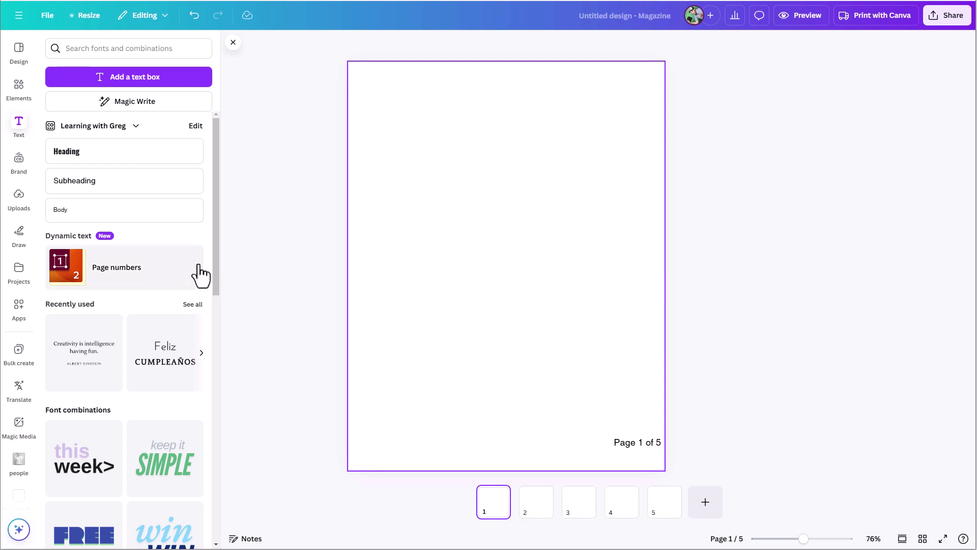
Exclude page 1 from the page numbering so that numbers show only on pages 2–5.
left_click(634, 447)
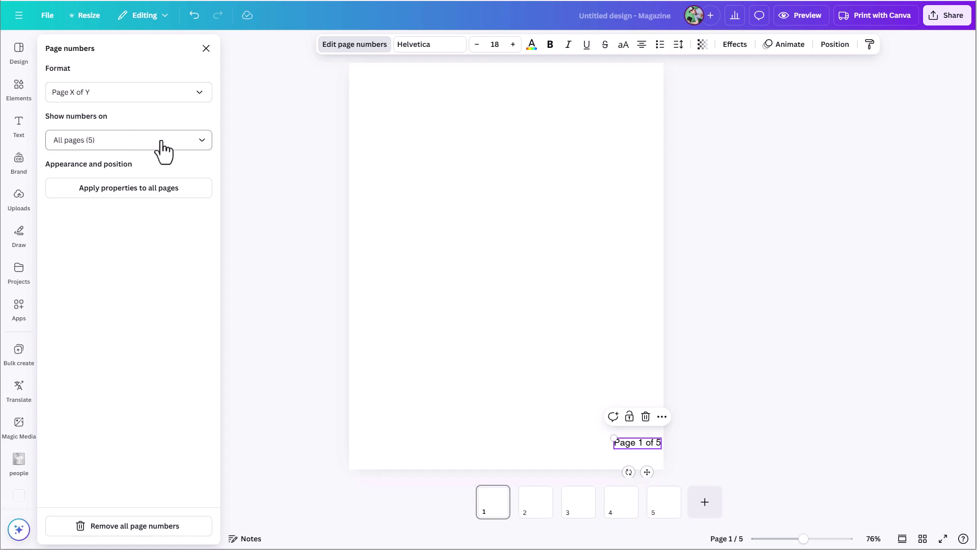
left_click(205, 144)
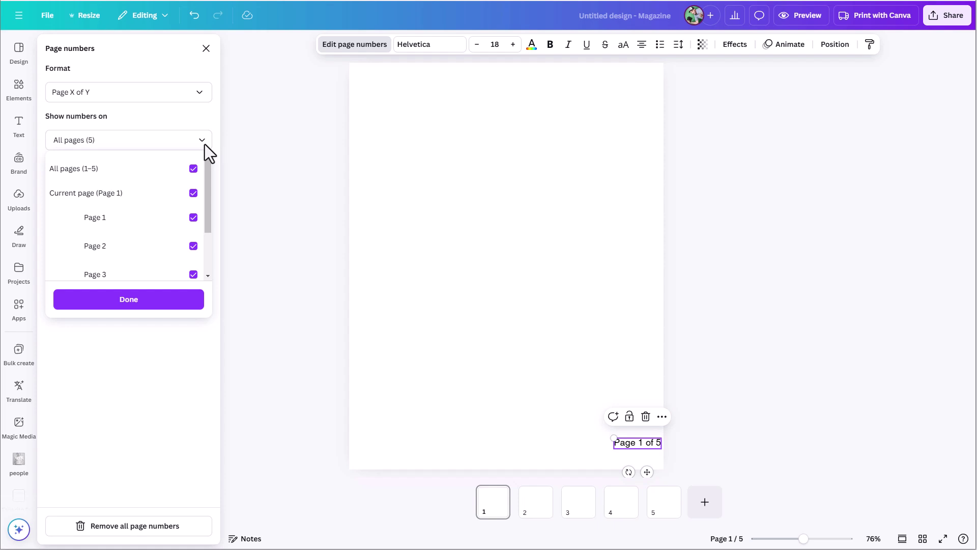
left_click(194, 218)
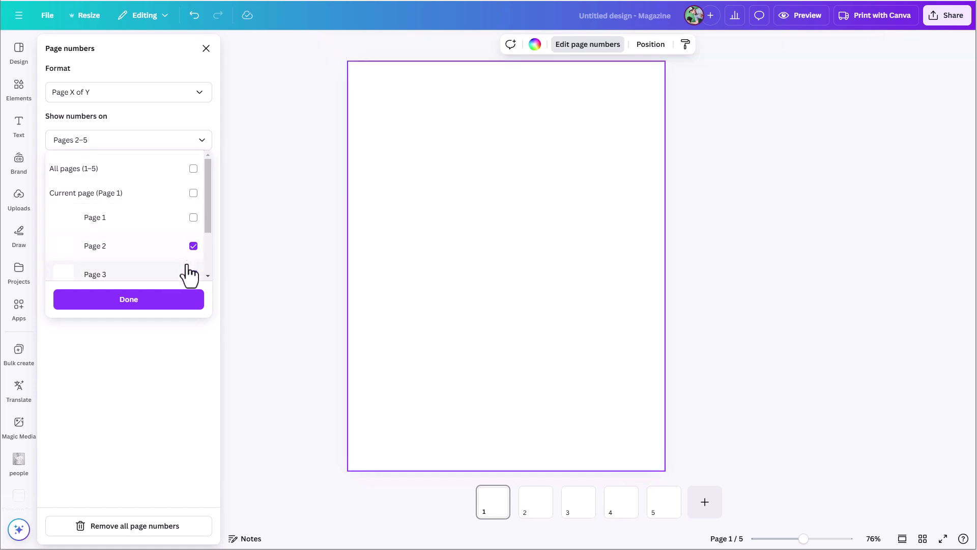
scroll(179, 242, "down", 3)
left_click(133, 304)
Check the page numbering on pages 2 to 5 and page 1, ending on page 5.
left_click(526, 514)
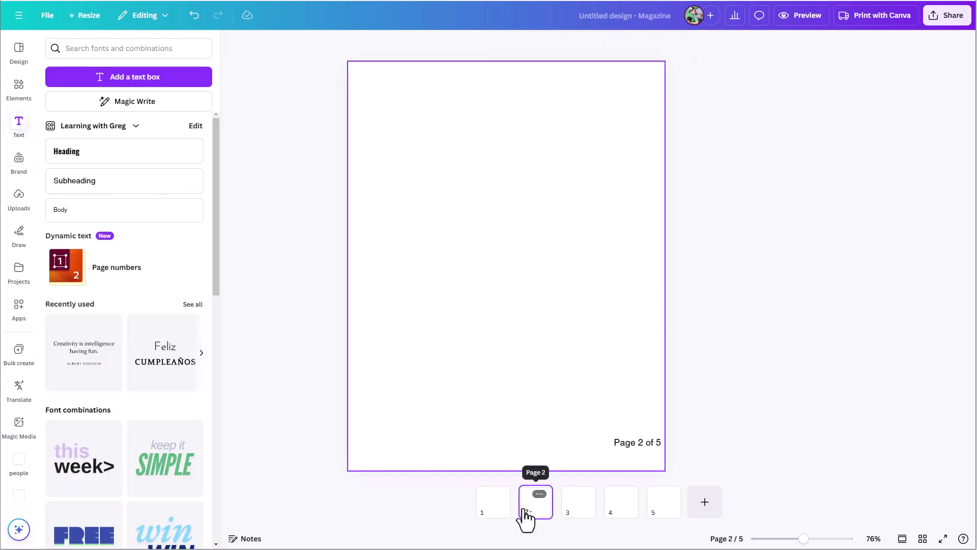
left_click(581, 514)
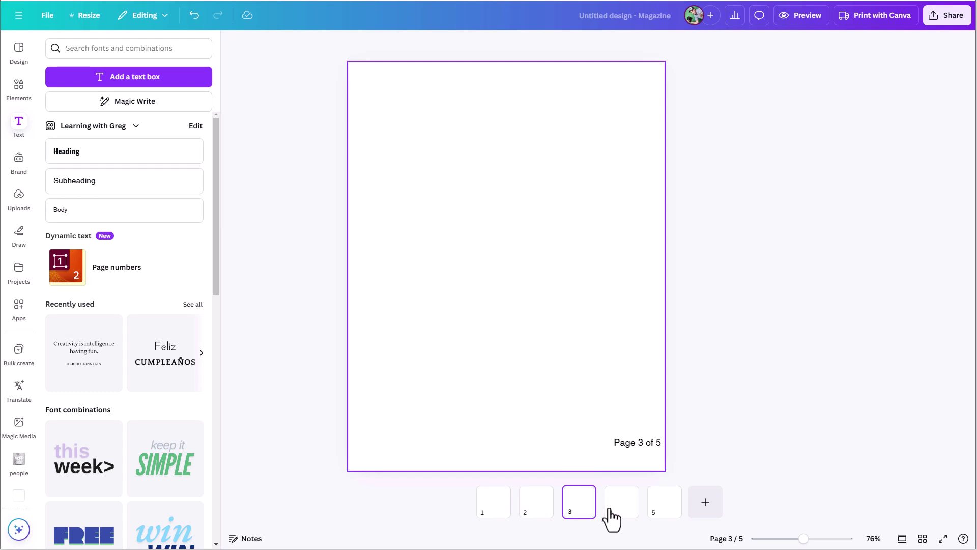
left_click(621, 516)
left_click(661, 515)
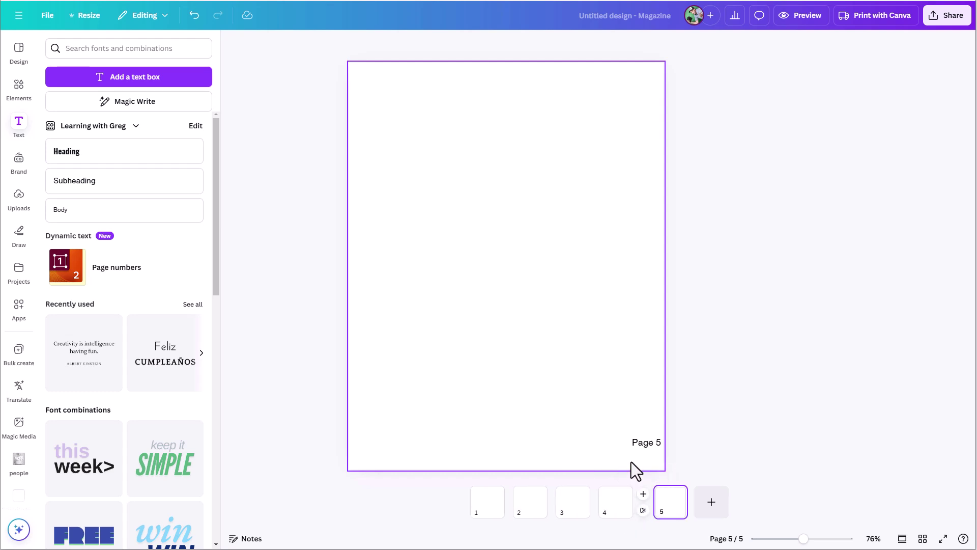
left_click(503, 507)
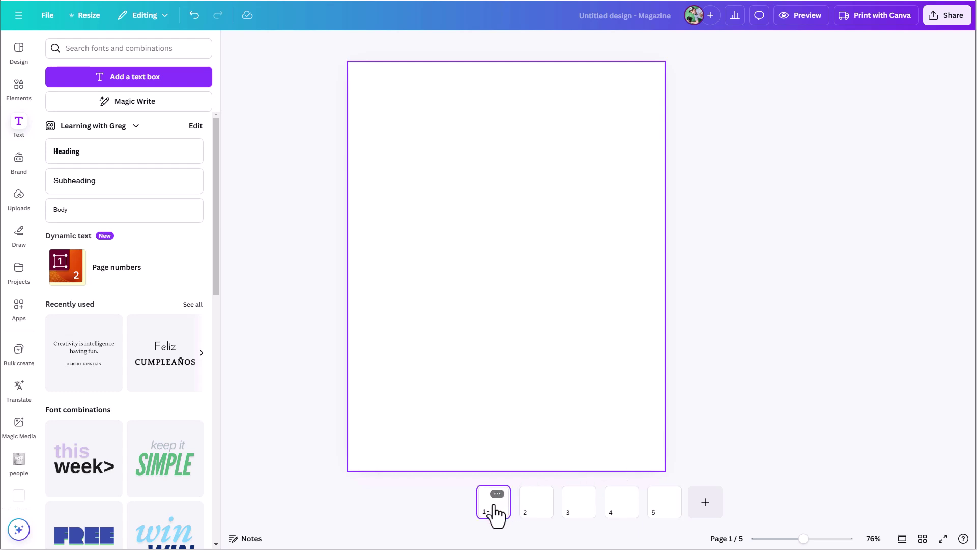
left_click(652, 509)
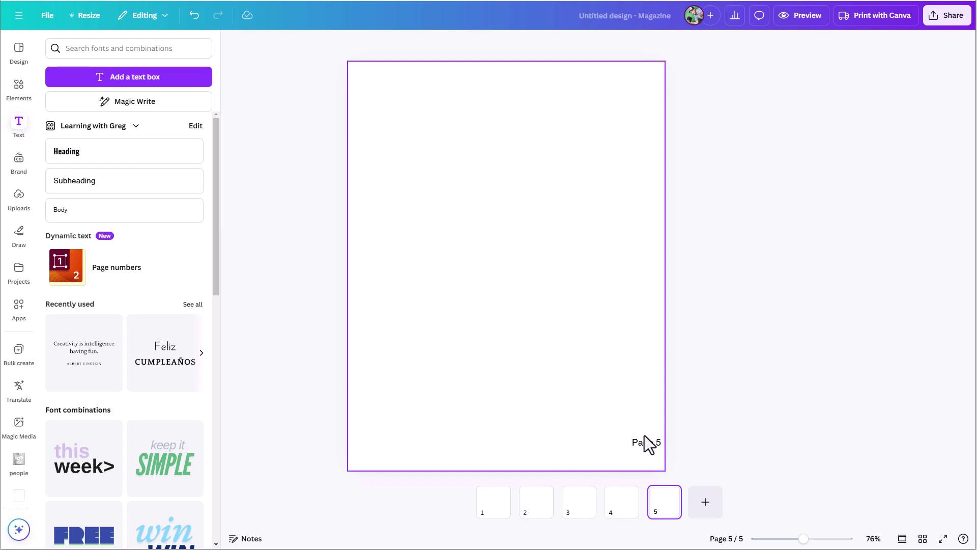
Apply the properties of page 3's page number to all pages.
left_click(620, 507)
left_click(627, 443)
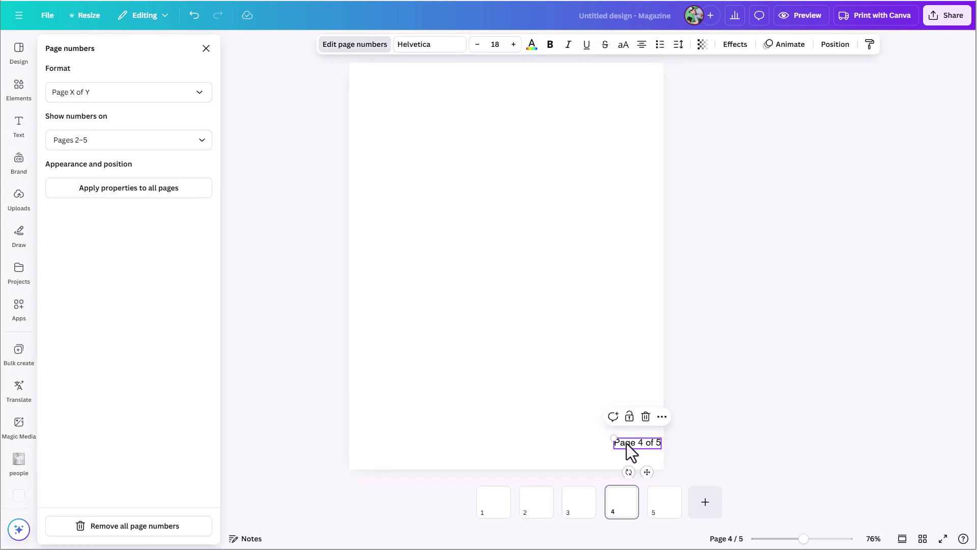
right_click(591, 489)
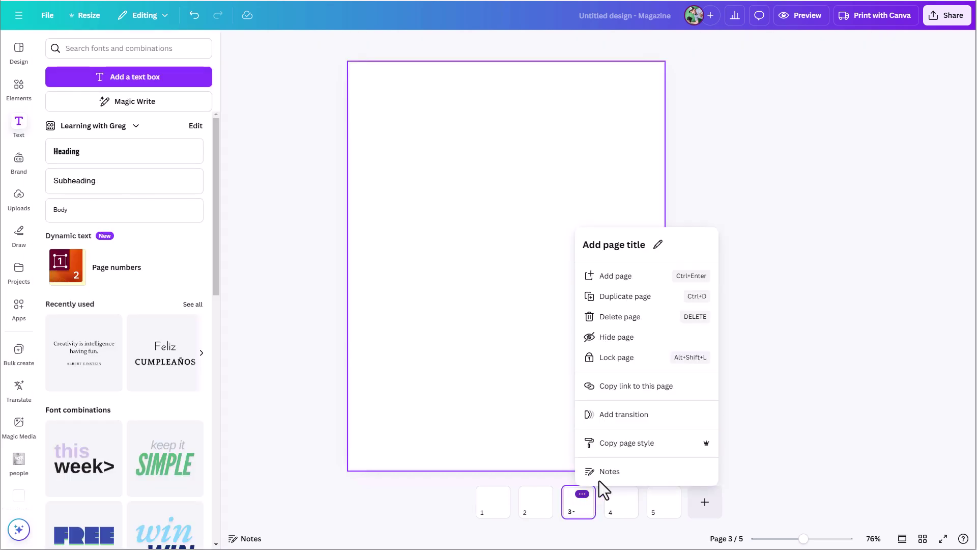
left_click(643, 442)
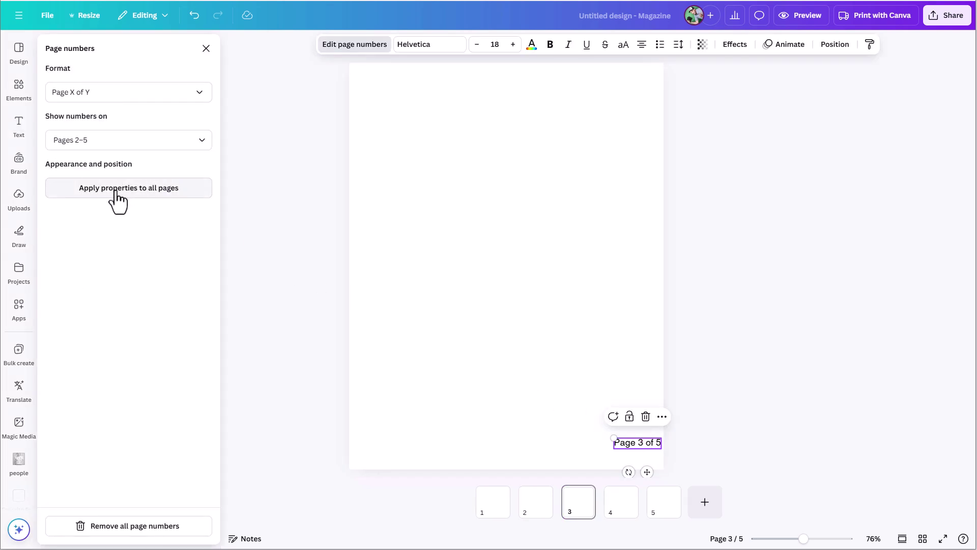
left_click(86, 189)
Move page 5's page number slightly inward and down, and set the page number format to Numbers only.
left_click(661, 508)
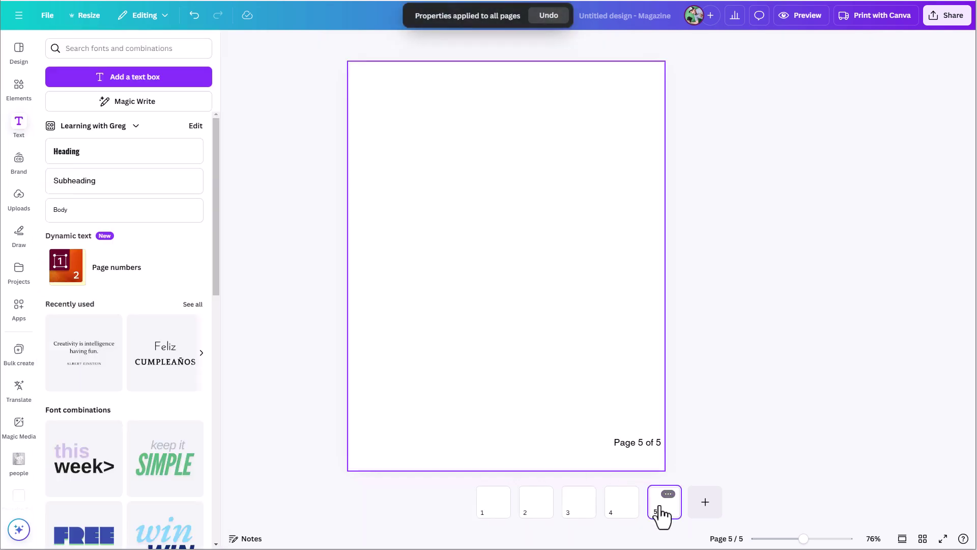
left_click_drag(636, 445, 624, 455)
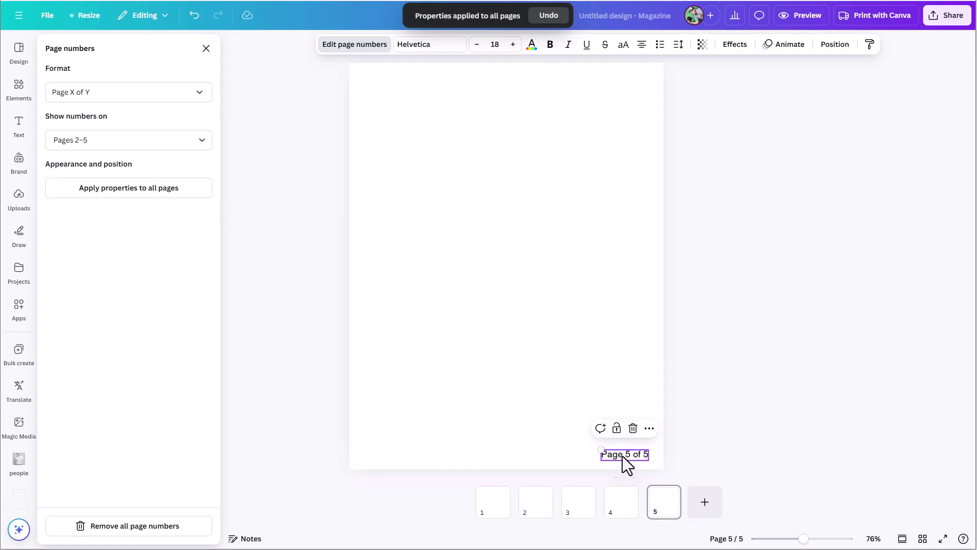
left_click(178, 142)
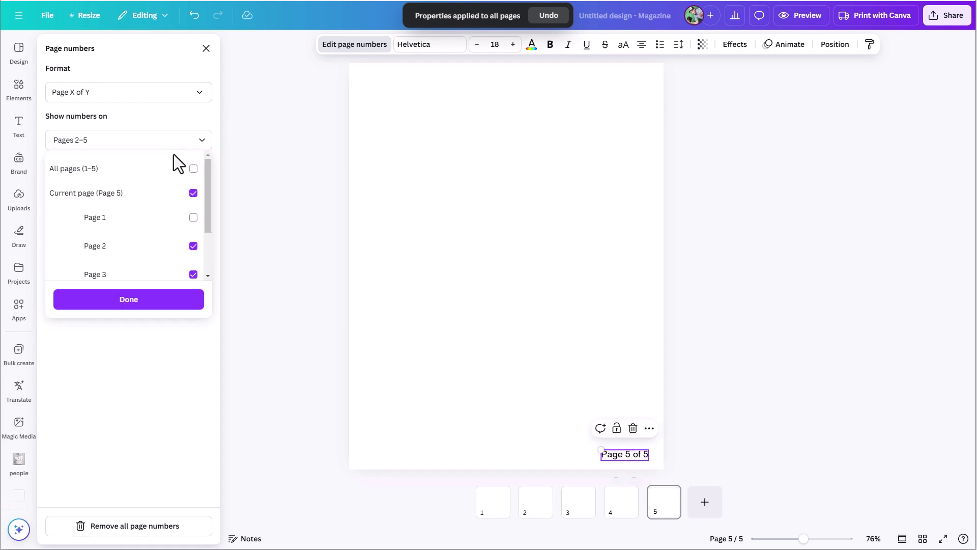
left_click(190, 91)
left_click(190, 91)
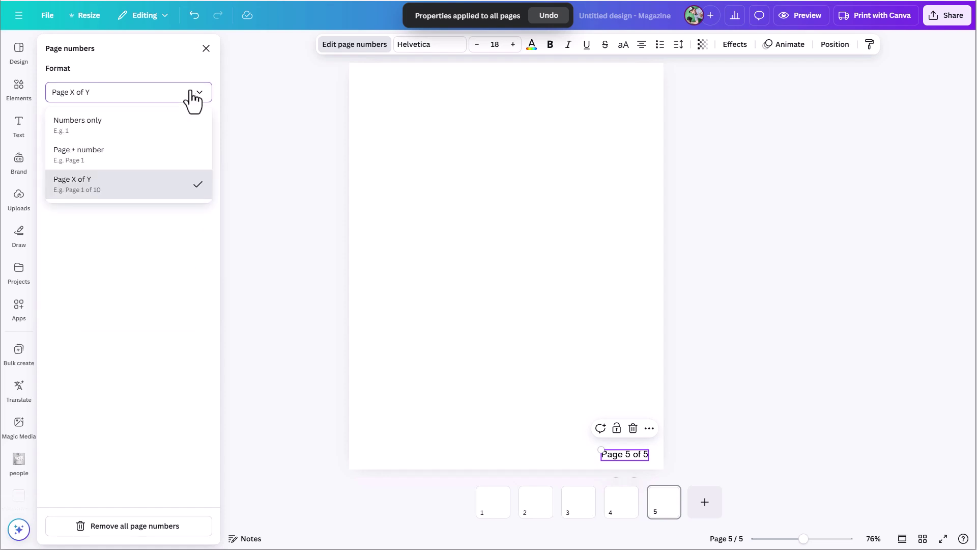
left_click(113, 125)
Check the page numbers on pages 4 and 2, and apply the properties of page 2's number to all pages.
left_click(622, 504)
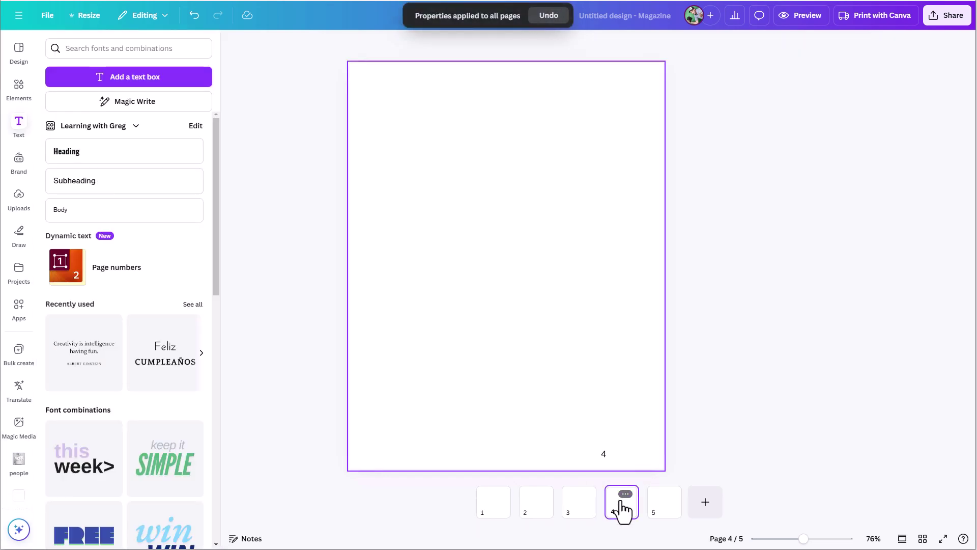
right_click(539, 505)
key("Escape")
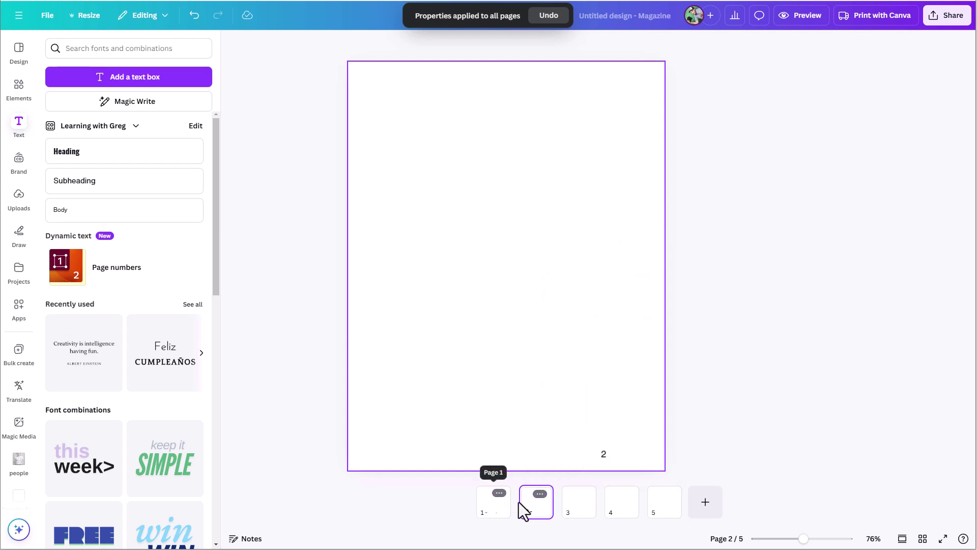
left_click(604, 453)
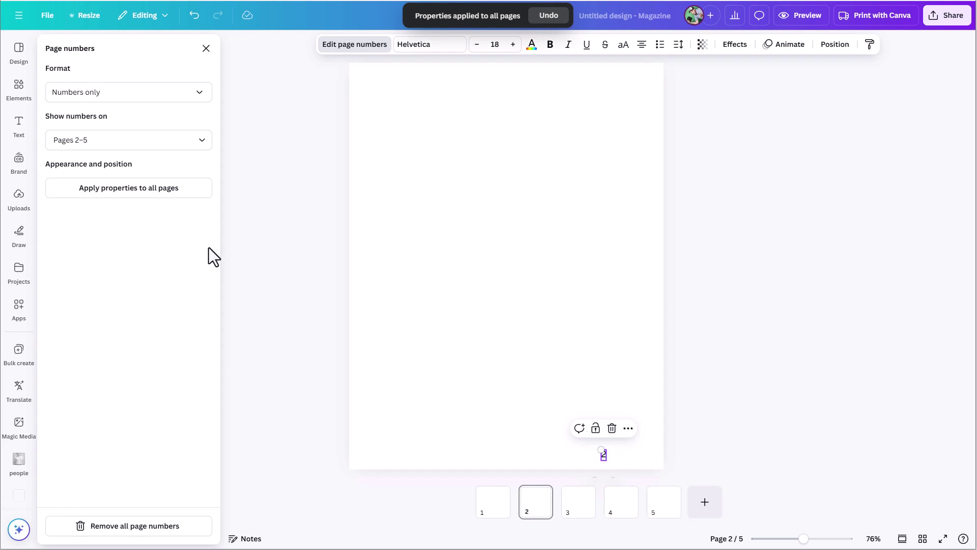
left_click(128, 189)
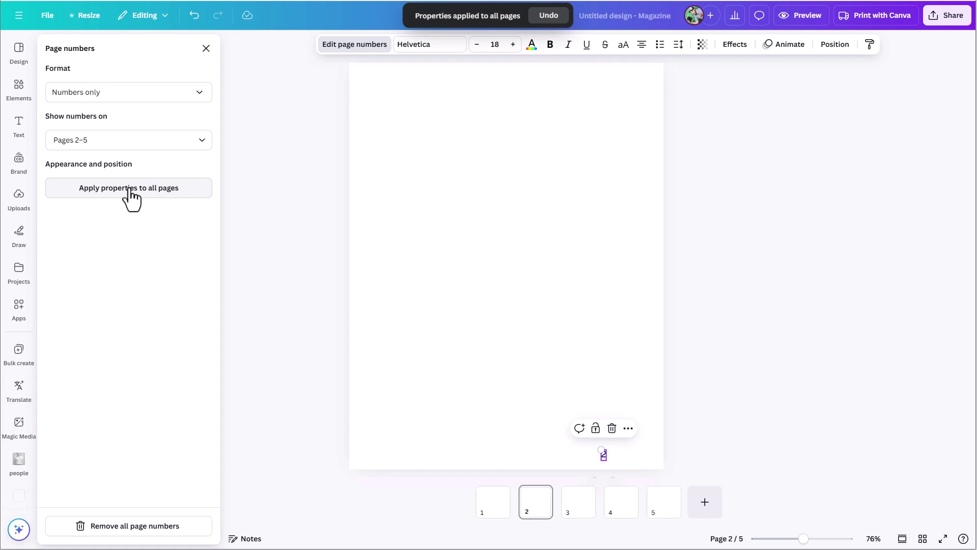
Include page 1 in the page numbering so that all pages show numbers, and return to page 1.
left_click(169, 139)
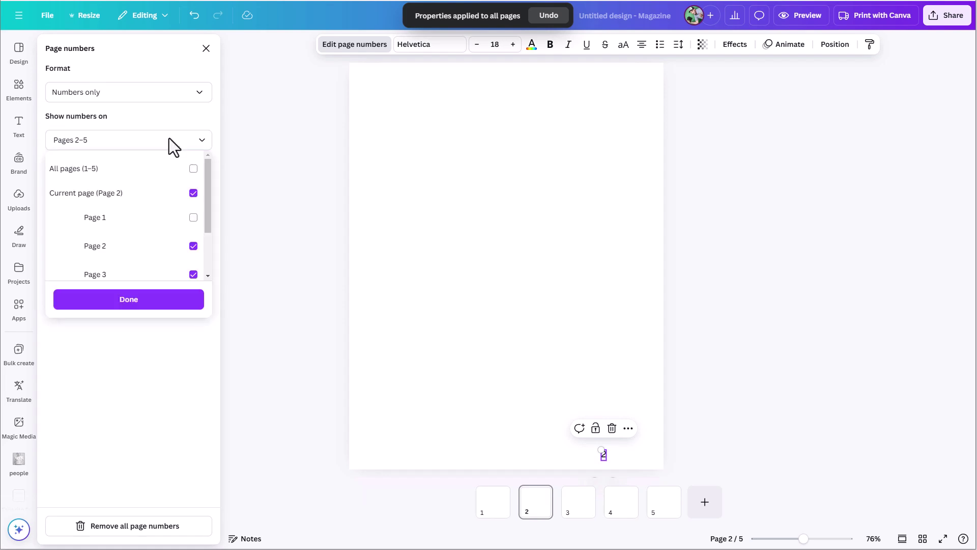
left_click(193, 218)
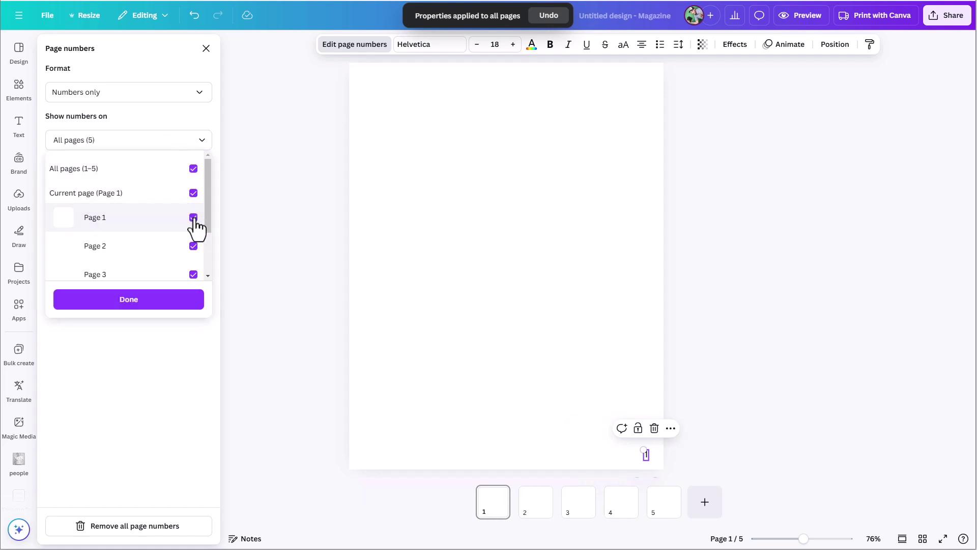
left_click(536, 520)
left_click(497, 515)
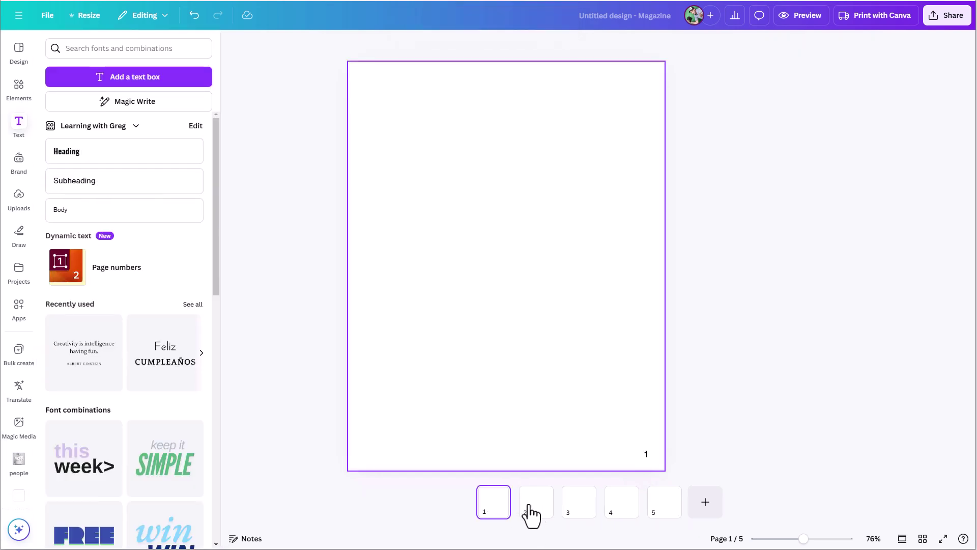
Make page 1's page number bold at size 26 and move it to the lower-left corner of the page.
left_click(647, 455)
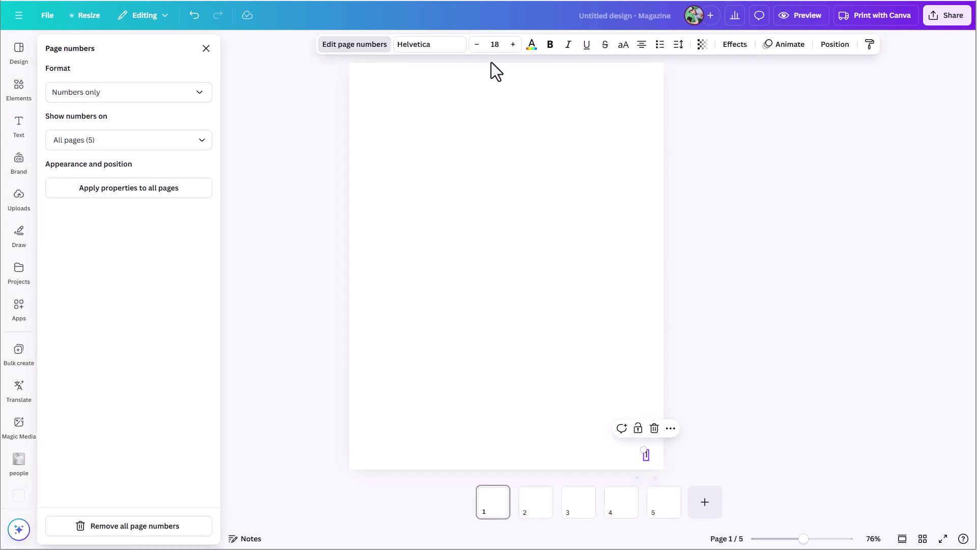
left_click(513, 45)
left_click(514, 45)
left_click(513, 45)
left_click(513, 45)
left_click(513, 45)
left_click(513, 45)
left_click(513, 45)
left_click(513, 45)
left_click(551, 45)
left_click_drag(648, 463, 366, 455)
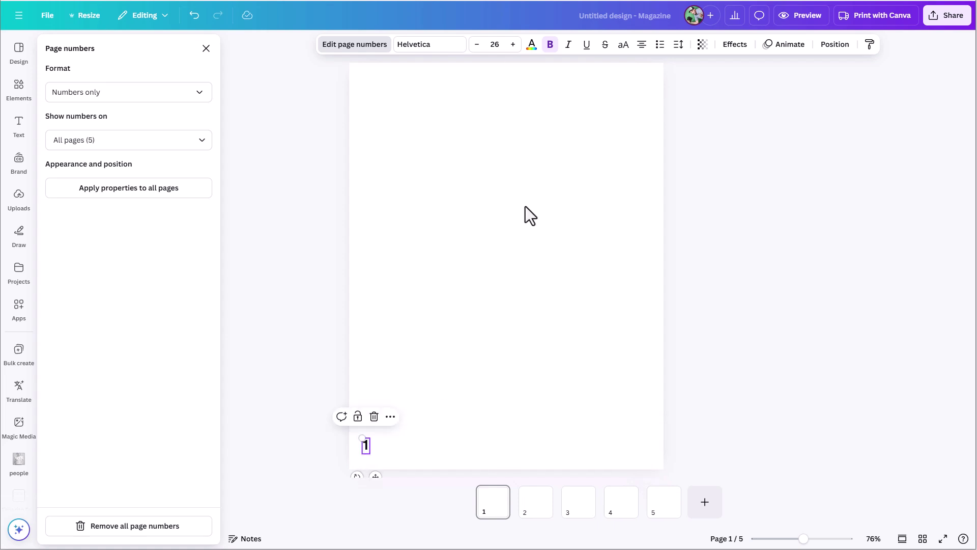
Give page 1's page number a yellow Background effect with a roundness of 0.
left_click(738, 47)
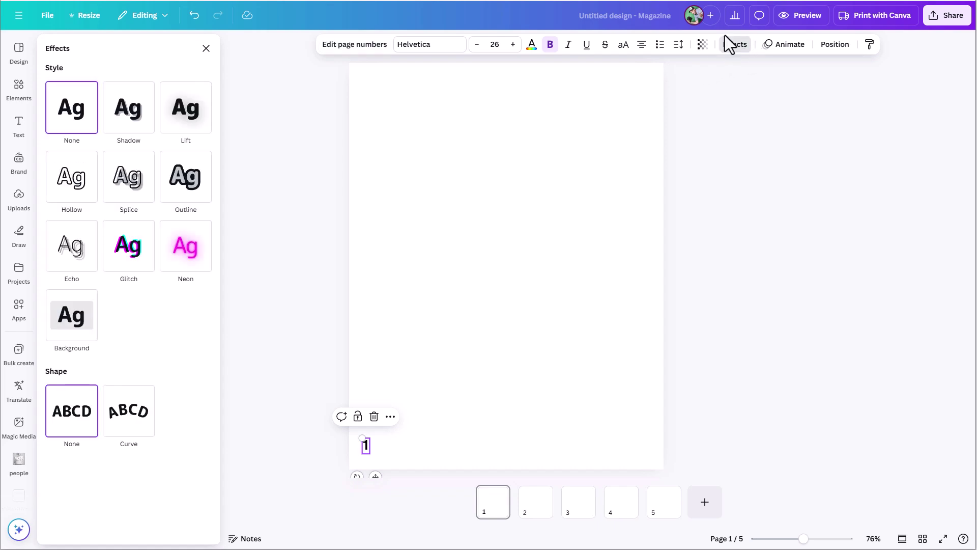
left_click(80, 325)
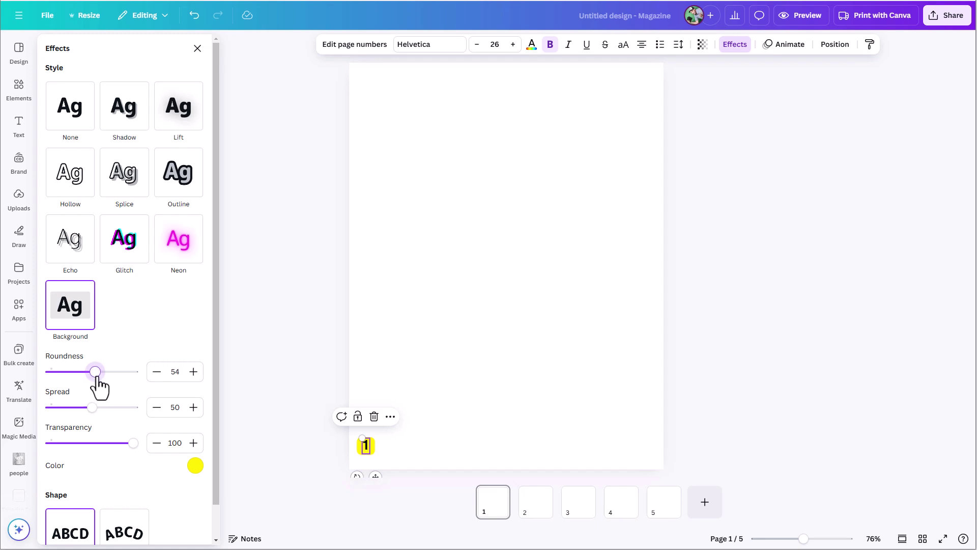
left_click_drag(100, 373, 17, 384)
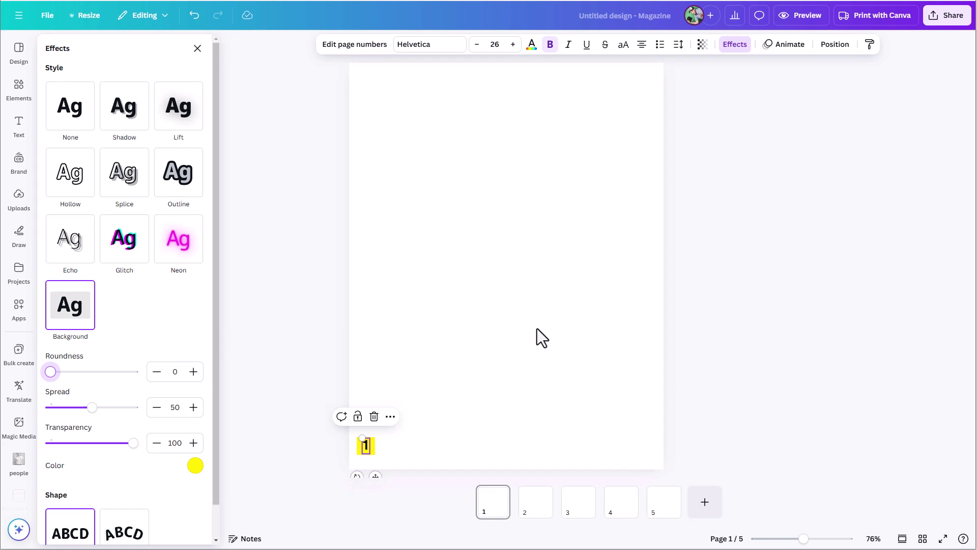
left_click(198, 47)
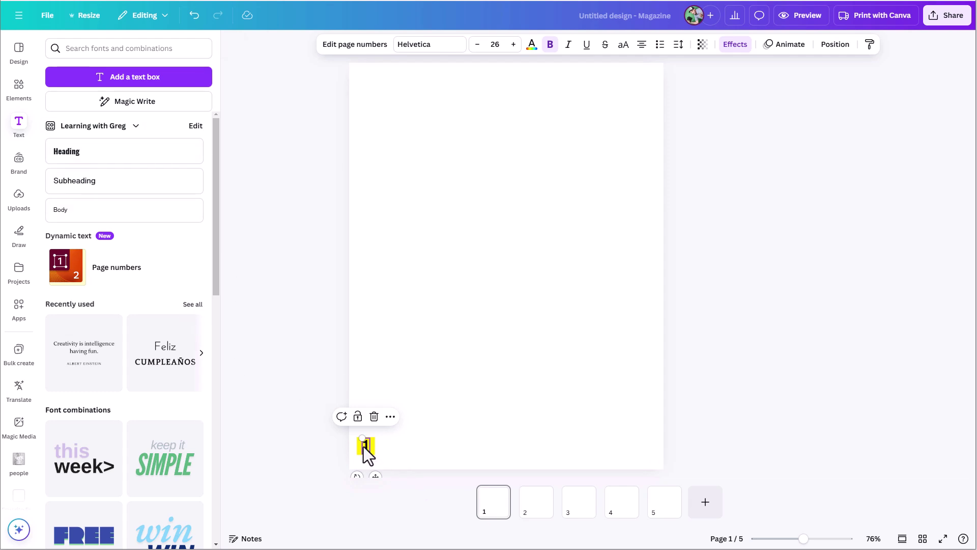
Apply the properties of page 1's number to all pages and check the numbers on pages 2 to 5.
left_click(111, 272)
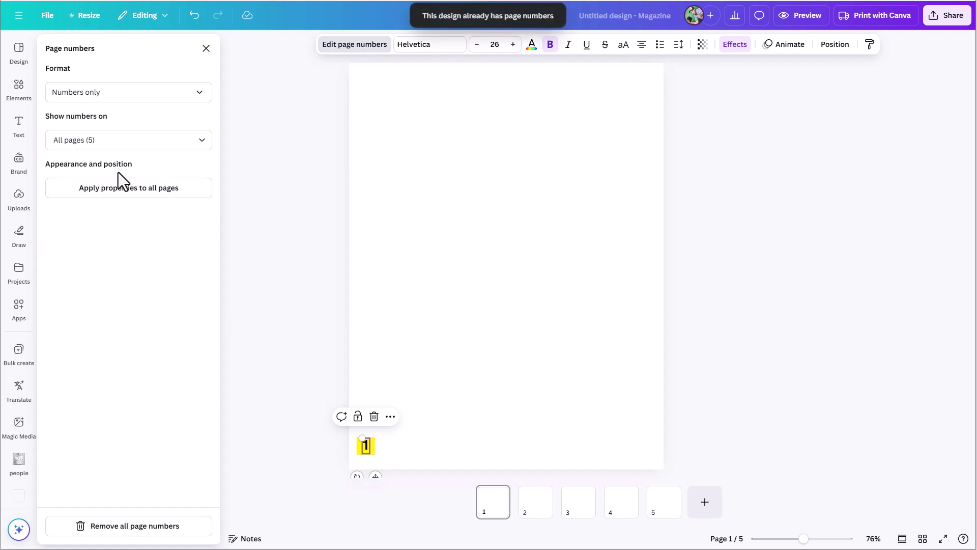
left_click(109, 191)
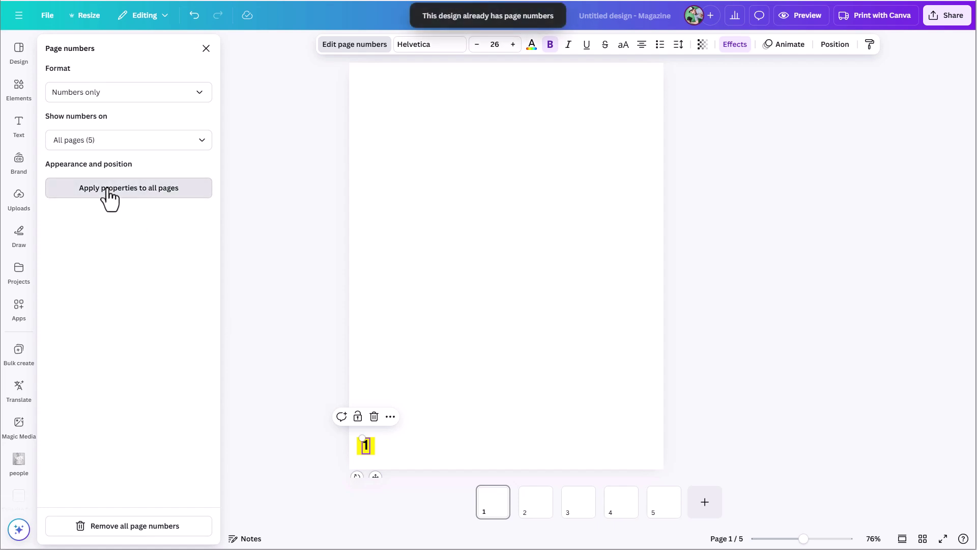
left_click(534, 513)
left_click(595, 512)
left_click(615, 509)
left_click(658, 514)
left_click(364, 444)
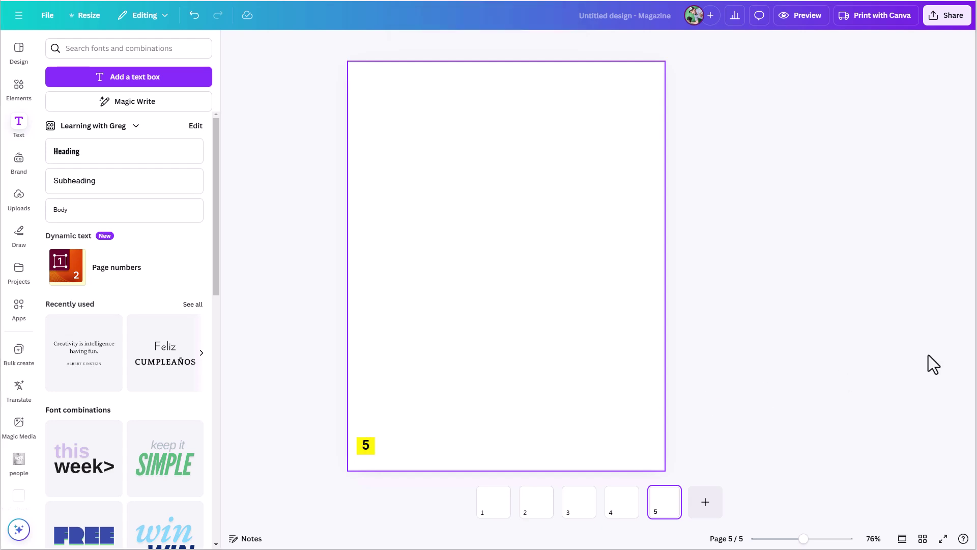
Add two blank pages after page 5 and check the page number on page 6.
left_click(702, 504)
left_click(724, 504)
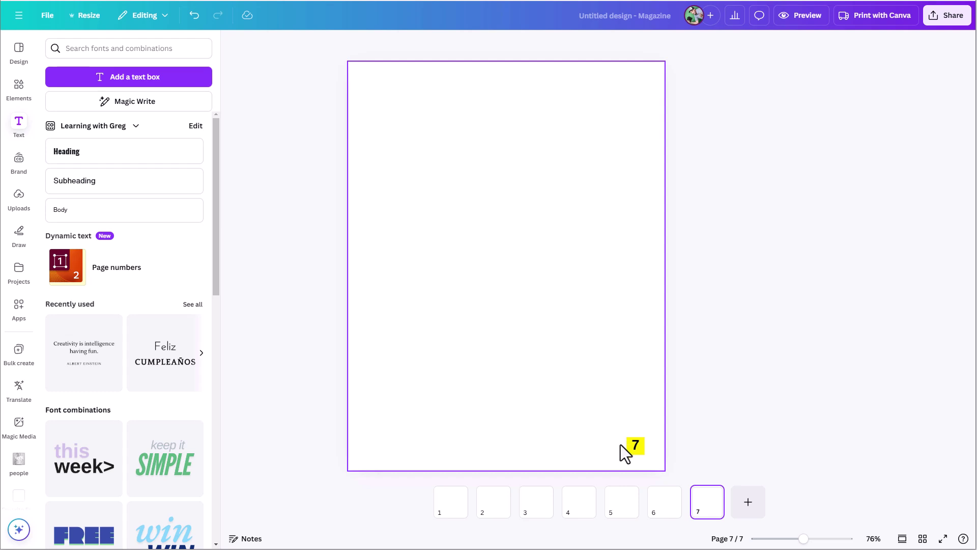
left_click(663, 517)
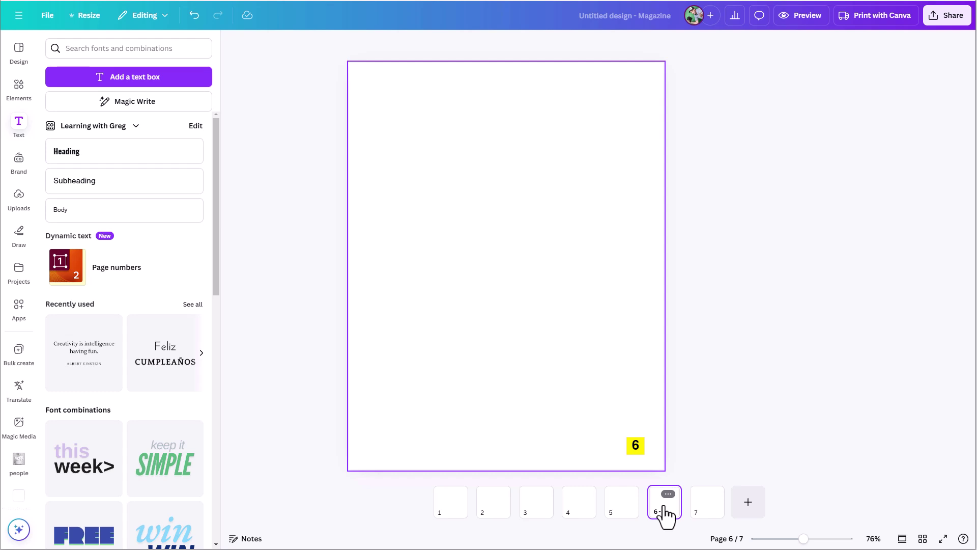
key("Delete")
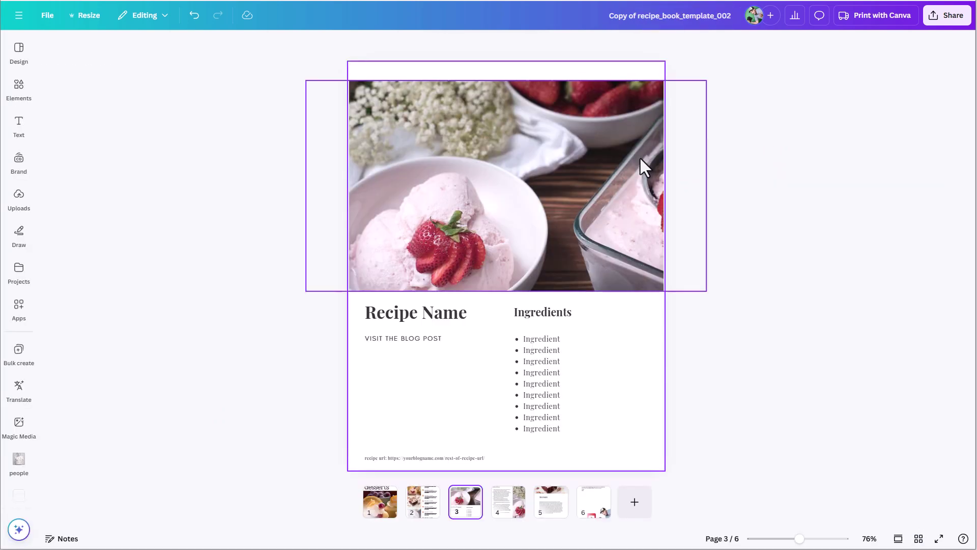
Look through pages 1 to 5 of the recipe book template, including the contents, recipe and thank-you pages.
left_click(423, 517)
left_click(386, 522)
left_click(421, 515)
left_click(467, 517)
left_click(499, 514)
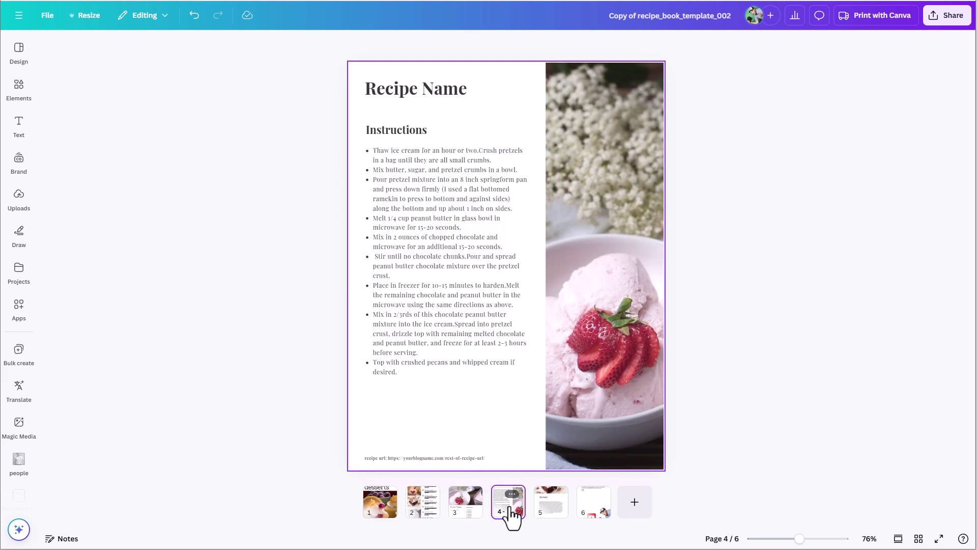
left_click(548, 511)
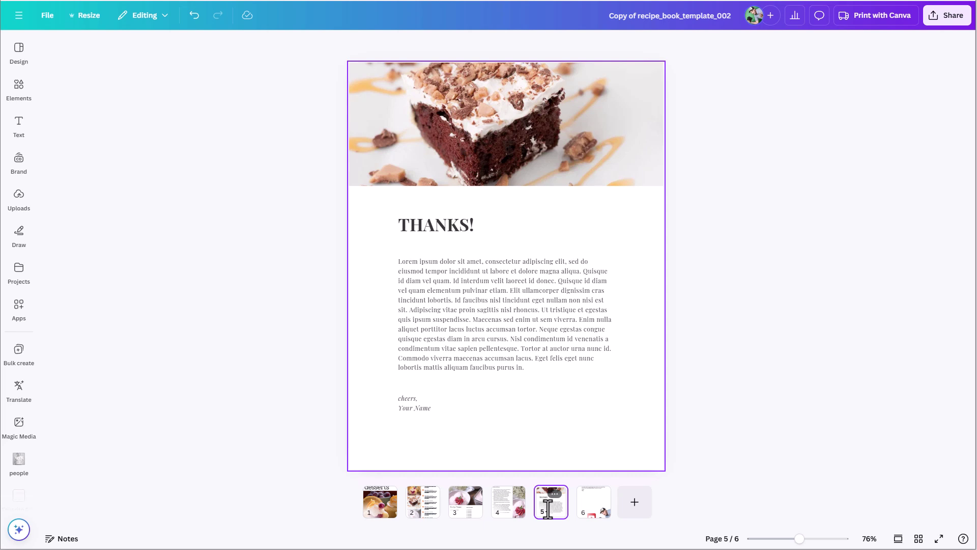
left_click(382, 521)
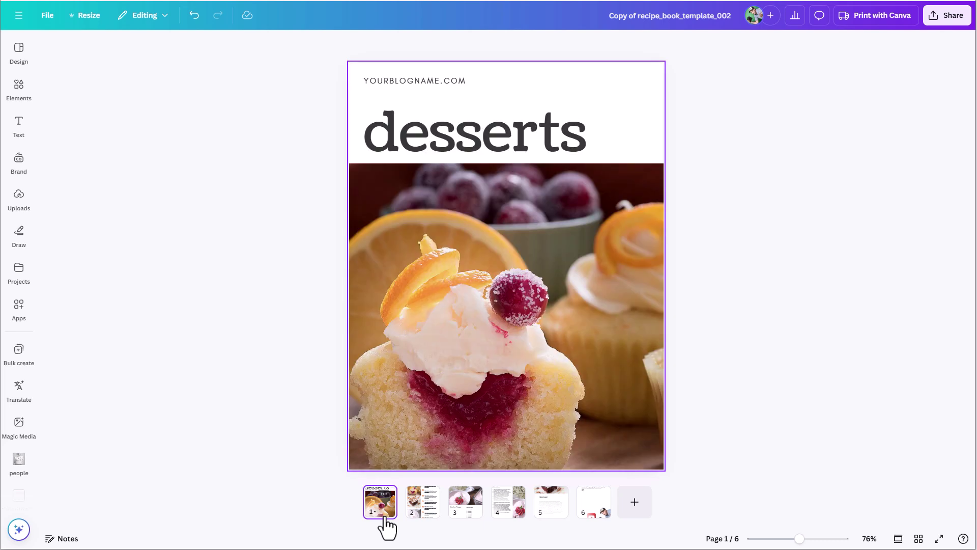
left_click(417, 516)
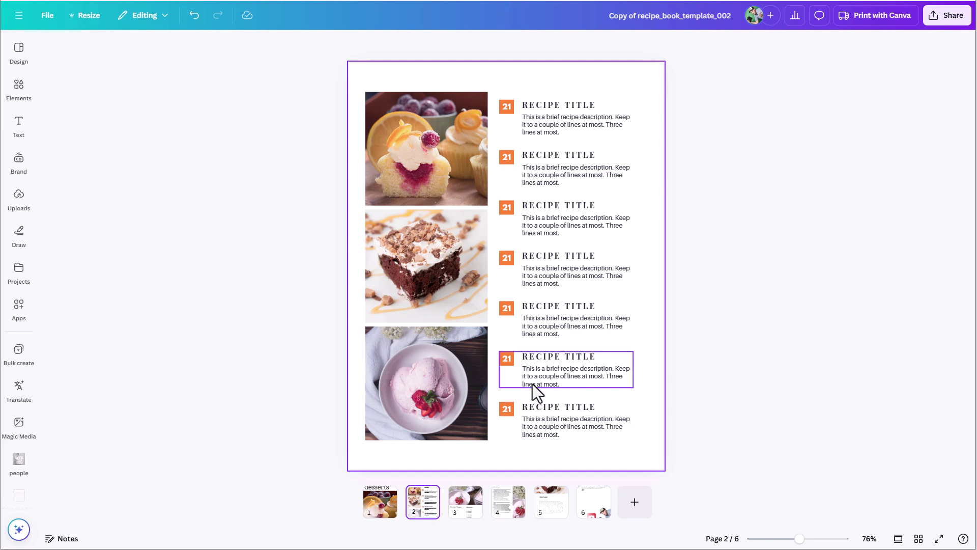
left_click(473, 515)
left_click(508, 515)
left_click(468, 517)
left_click(548, 519)
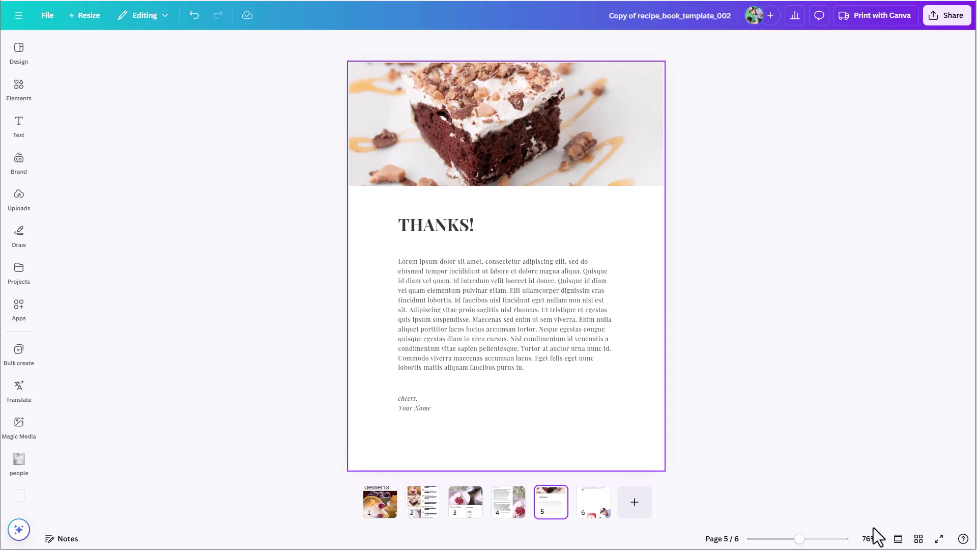
In the page grid overview, duplicate recipe pages 3 and 4 twice to create two more recipe spreads.
left_click(919, 539)
left_click(277, 113)
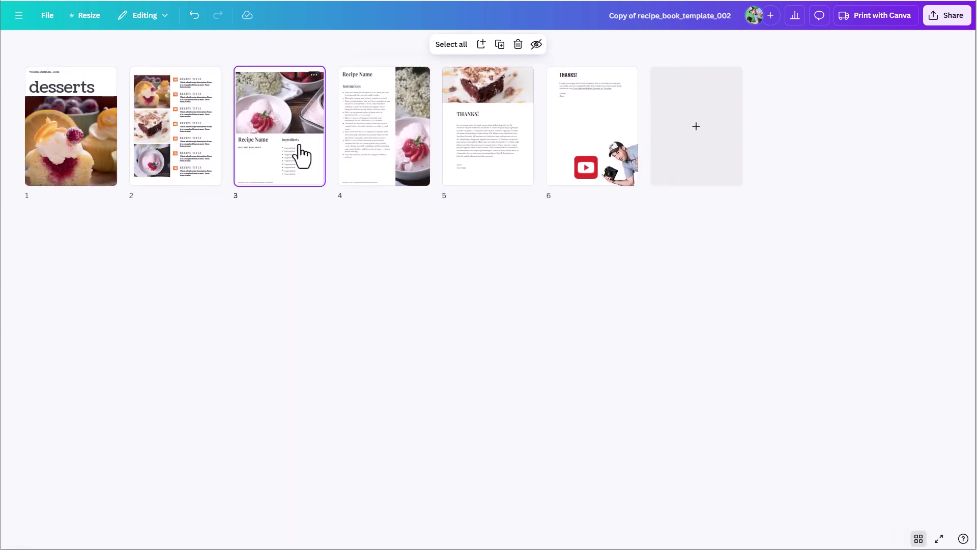
left_click(376, 148, "shift")
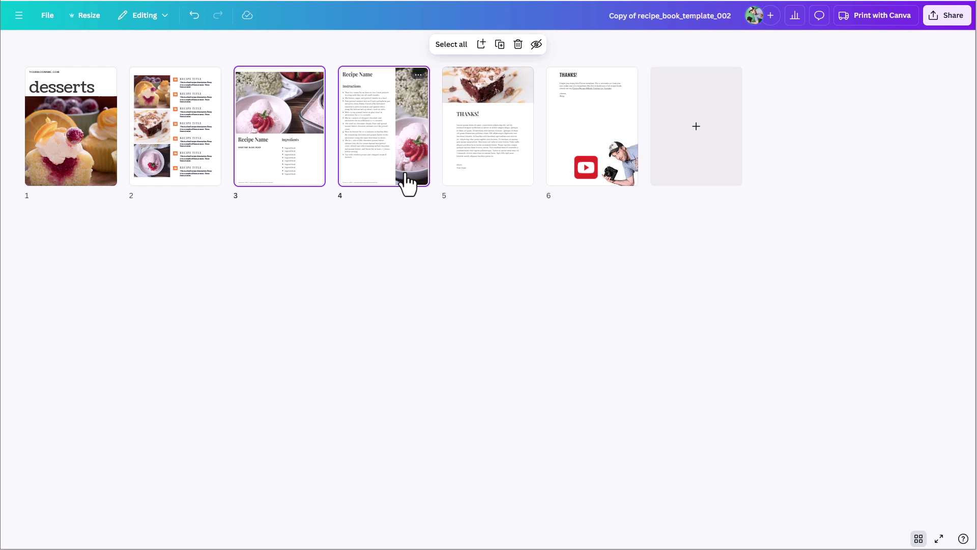
key("ctrl+d")
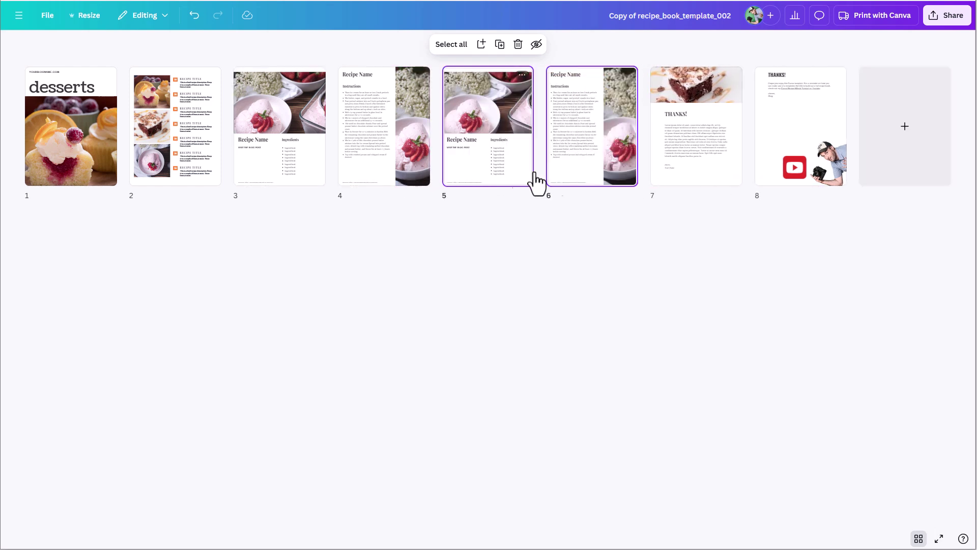
key("ctrl+d")
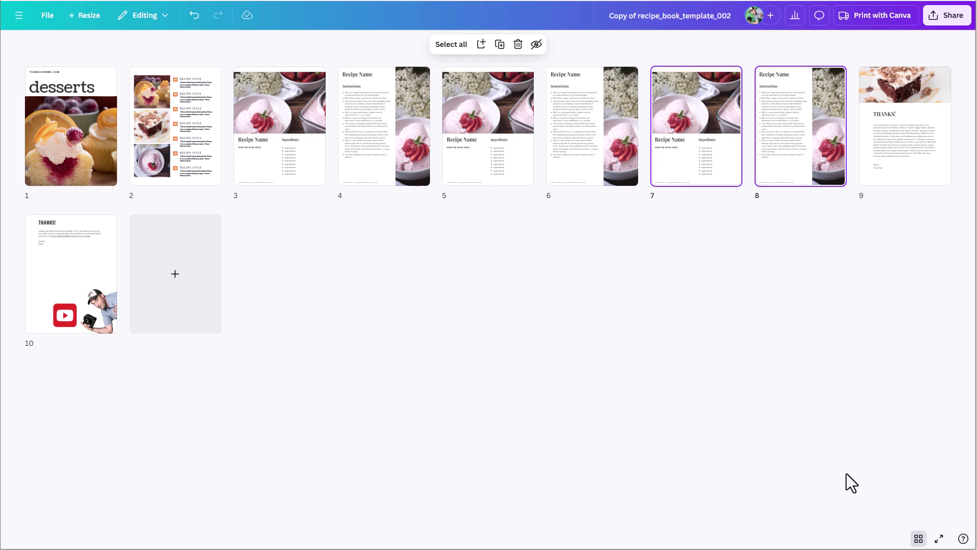
Open page 5 of the recipe book from the grid overview and go back to the instructions on page 4.
left_click(503, 160)
double_click(504, 161)
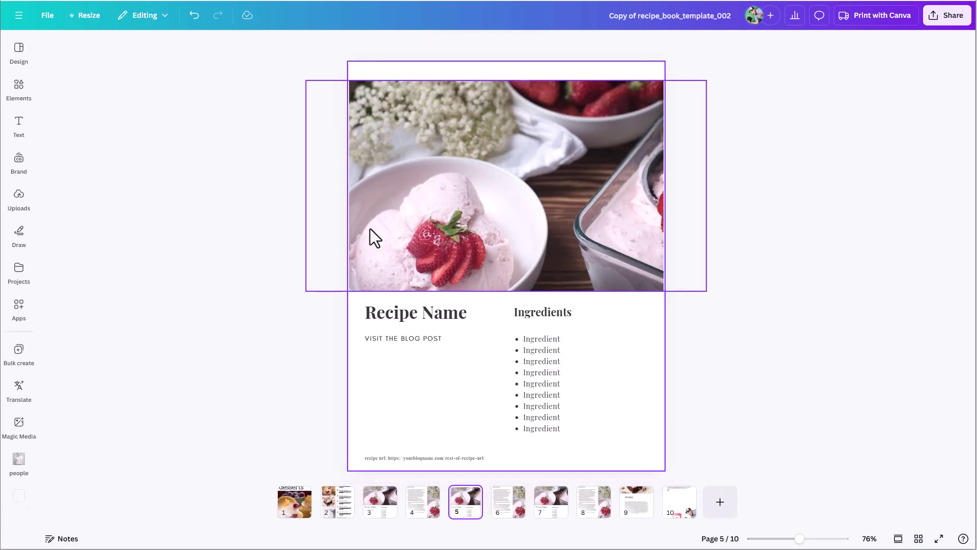
left_click(19, 160)
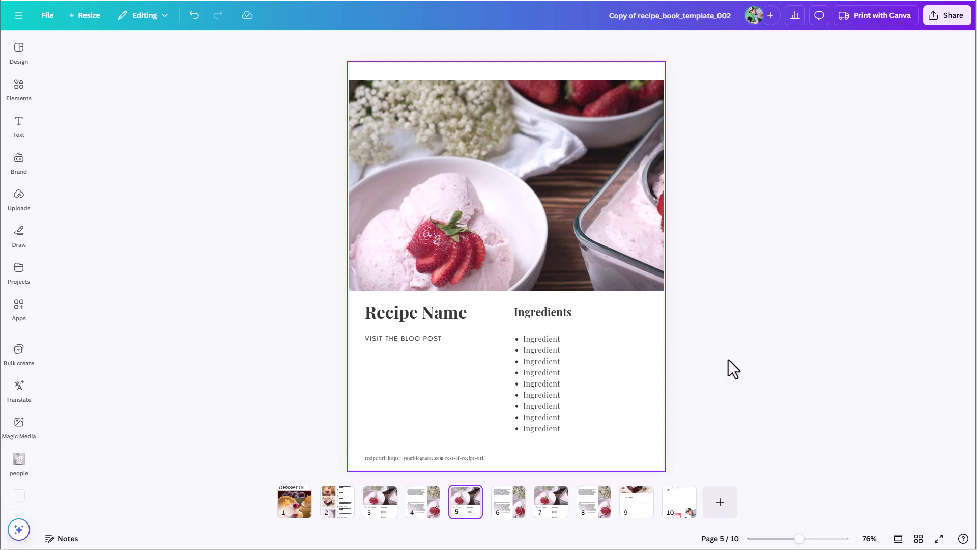
left_click(422, 515)
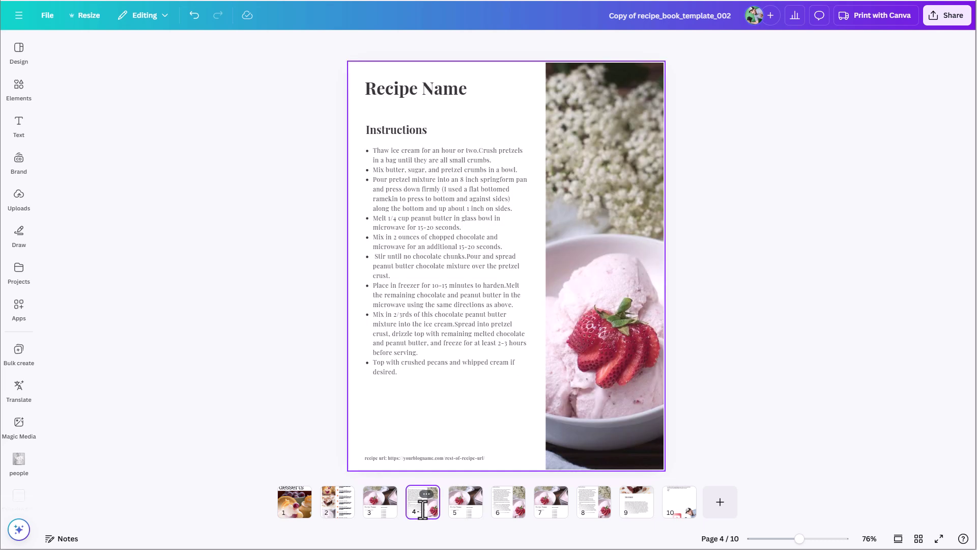
Delete the duplicated recipe pages 5 to 8 and return to page 4.
left_click(468, 509)
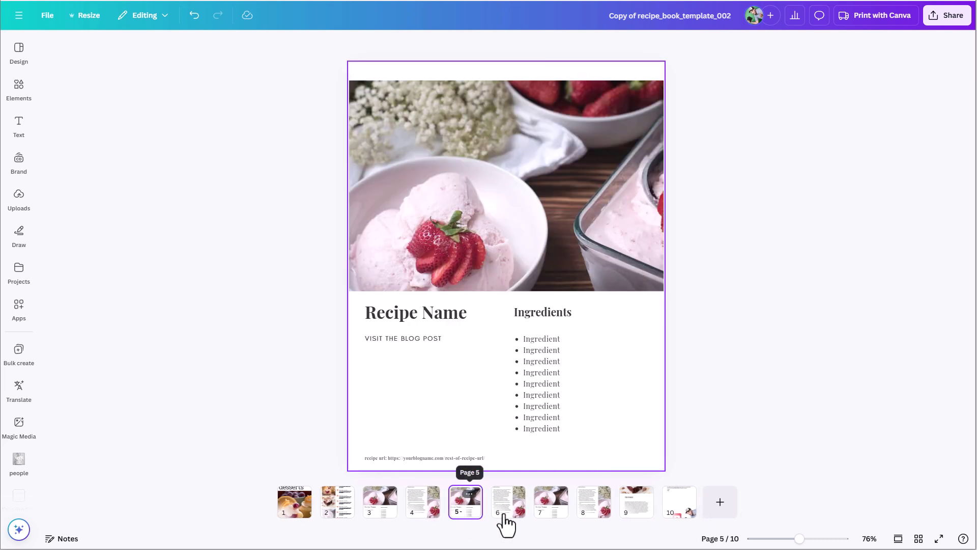
left_click(634, 517, "shift")
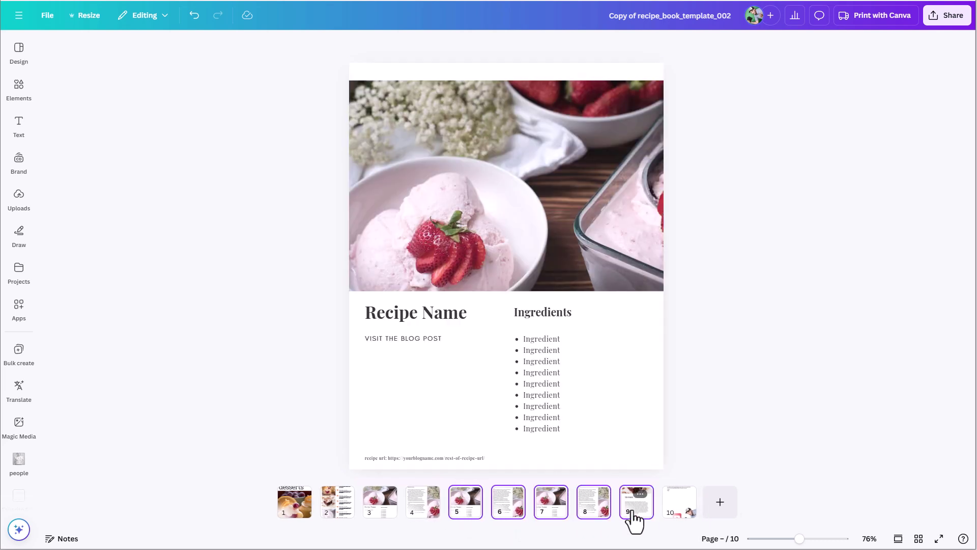
left_click(431, 507)
left_click(471, 517)
left_click(590, 520, "shift")
key("Delete")
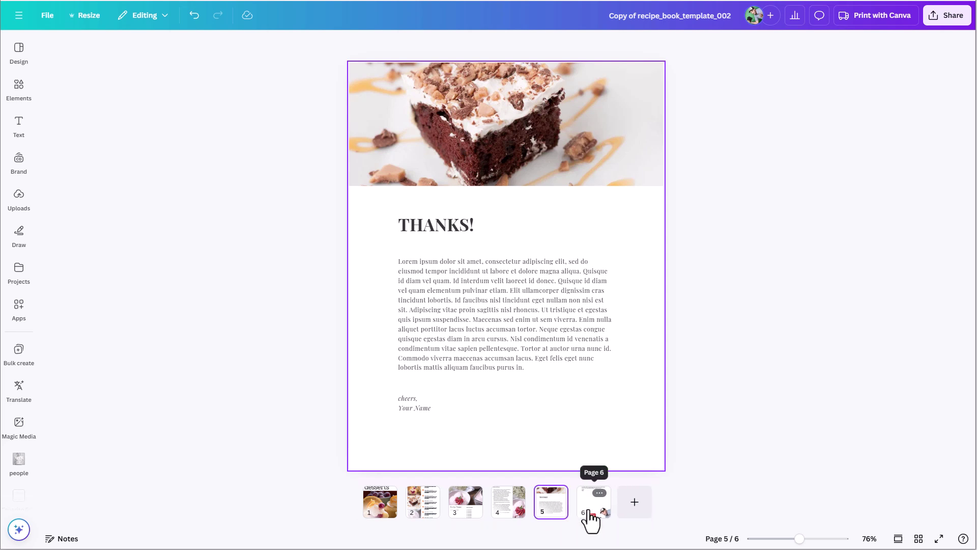
left_click(511, 509)
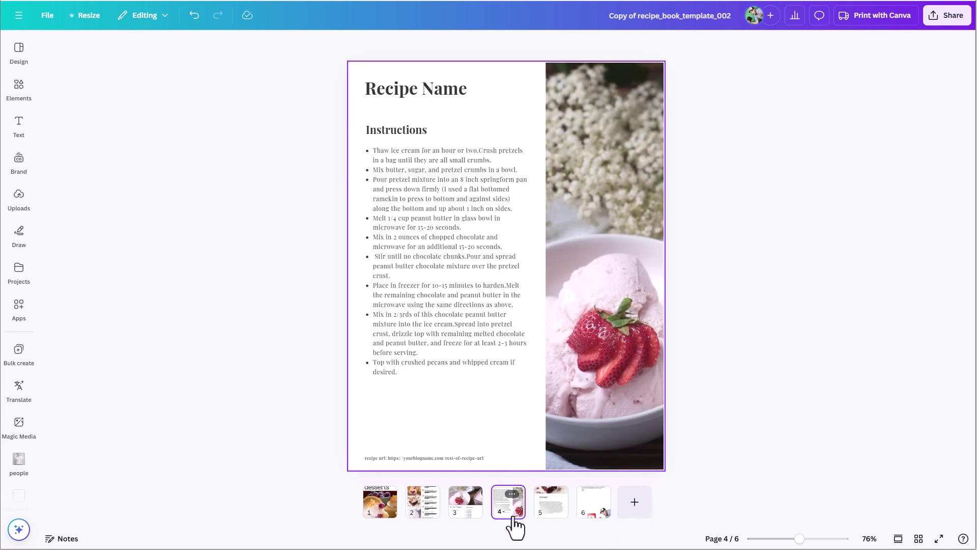
Add page numbers to all pages starting from page 3, use the Page + number format, and move the number closer to the page's bottom edge.
left_click(471, 517)
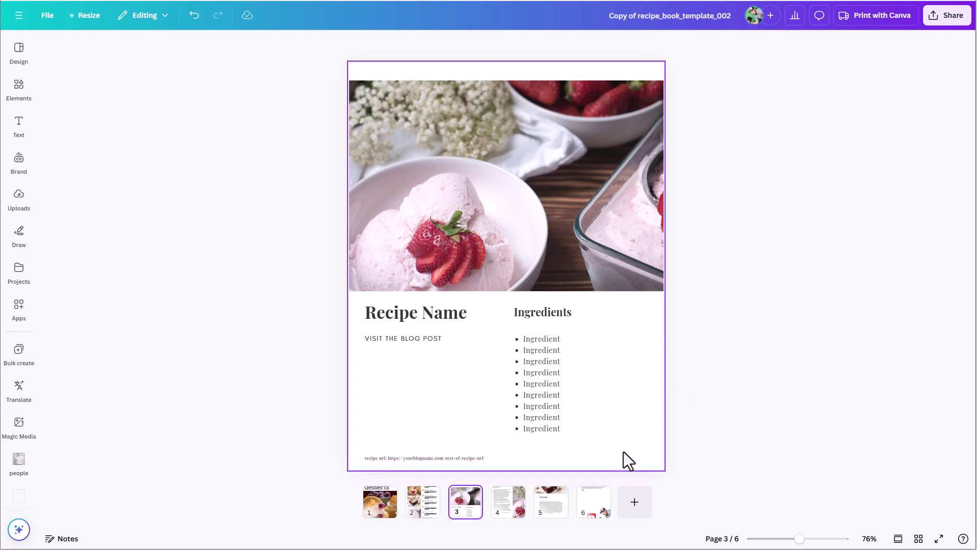
left_click(19, 128)
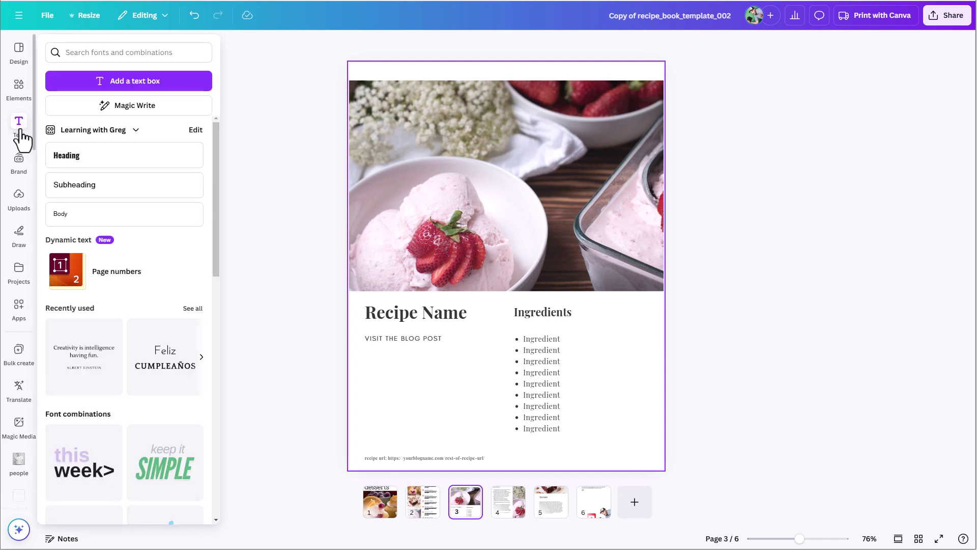
left_click(100, 265)
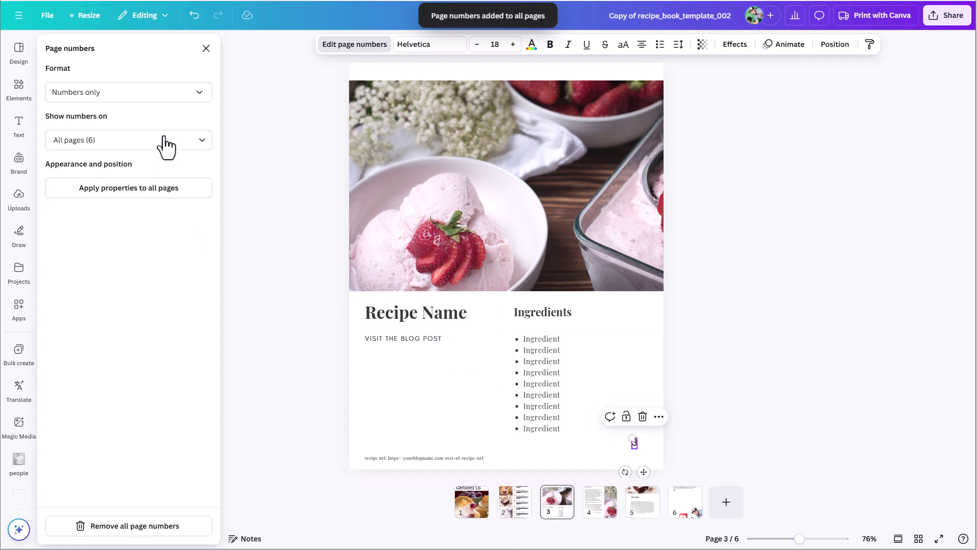
left_click(188, 144)
left_click(190, 142)
left_click(189, 94)
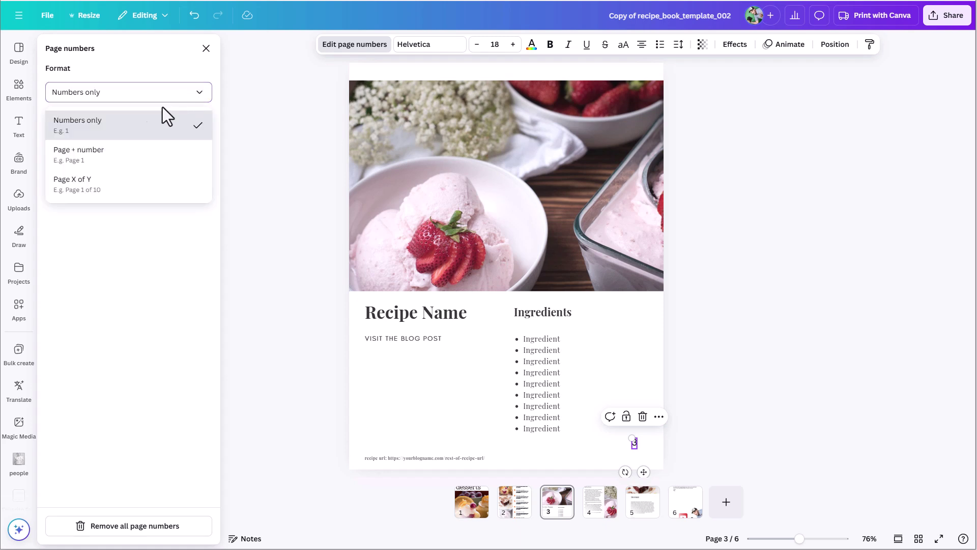
left_click(126, 158)
left_click_drag(654, 470, 645, 482)
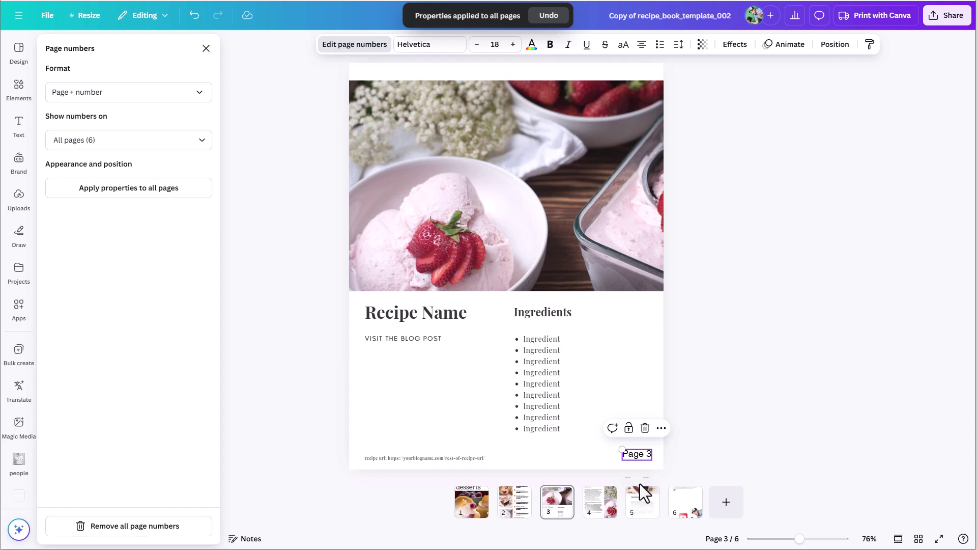
Limit the page numbers to pages 3–6, leaving out pages 1 and 2, and apply the number properties to all pages.
left_click(201, 140)
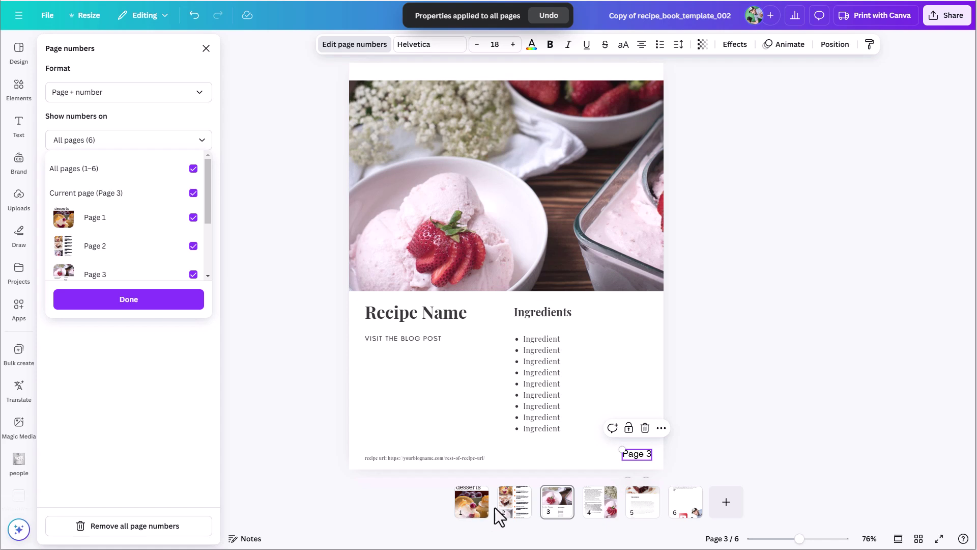
left_click(193, 195)
left_click(194, 218)
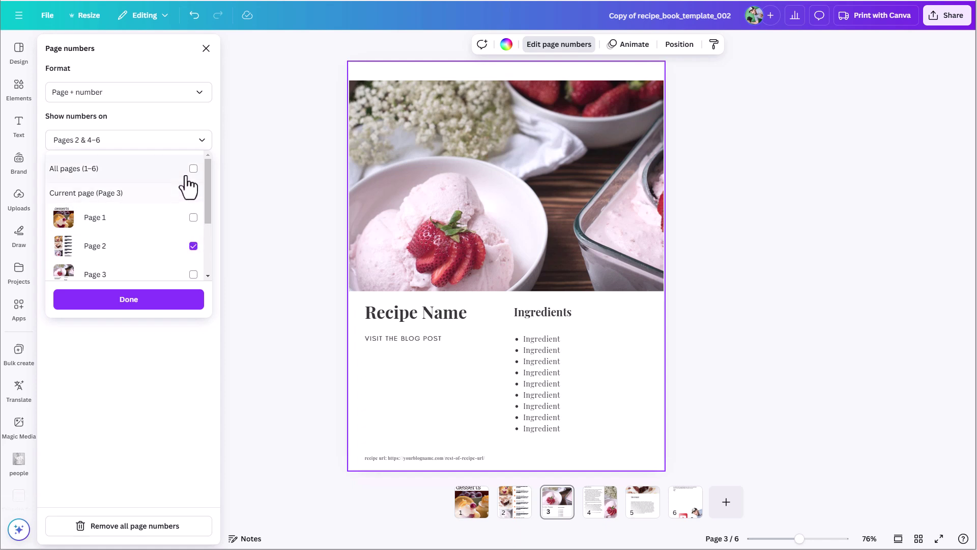
left_click(192, 172)
left_click(194, 218)
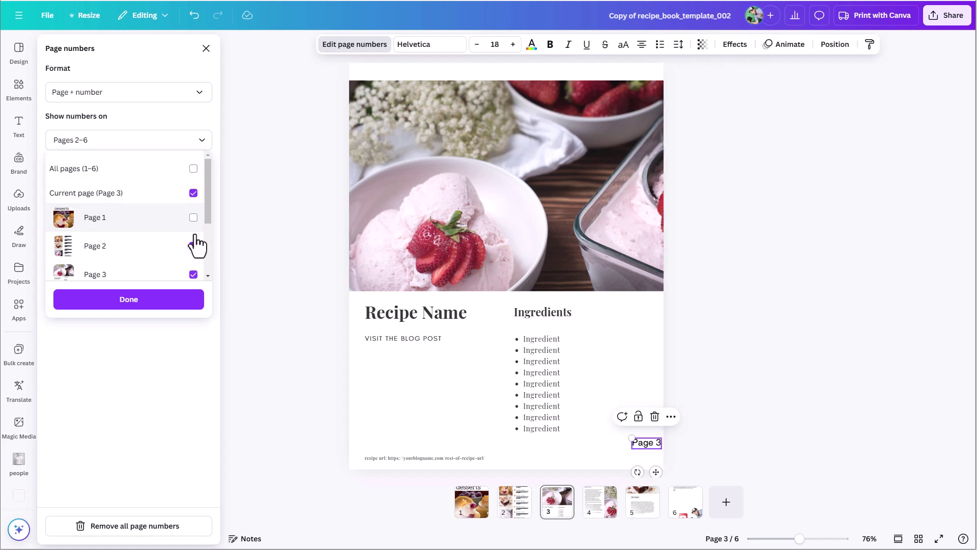
left_click(193, 247)
left_click(161, 301)
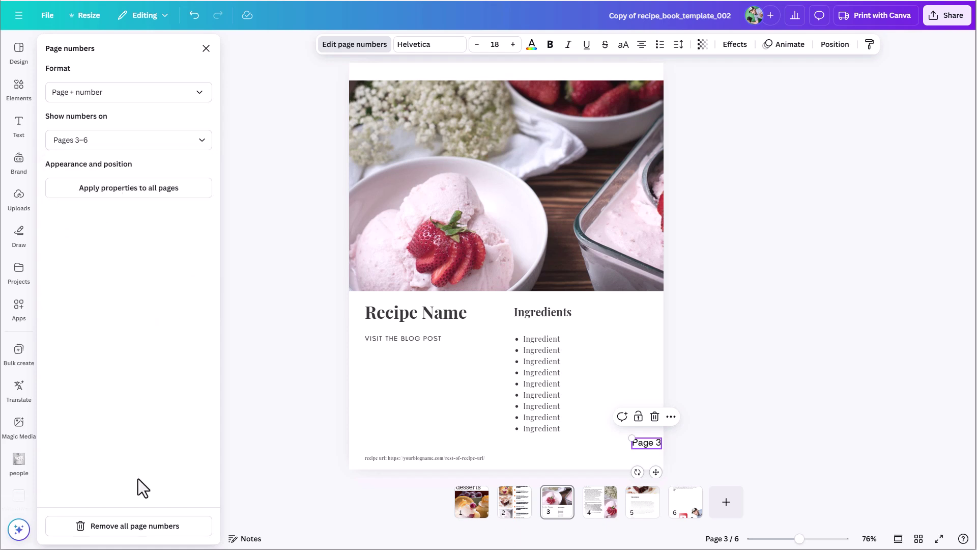
left_click(109, 195)
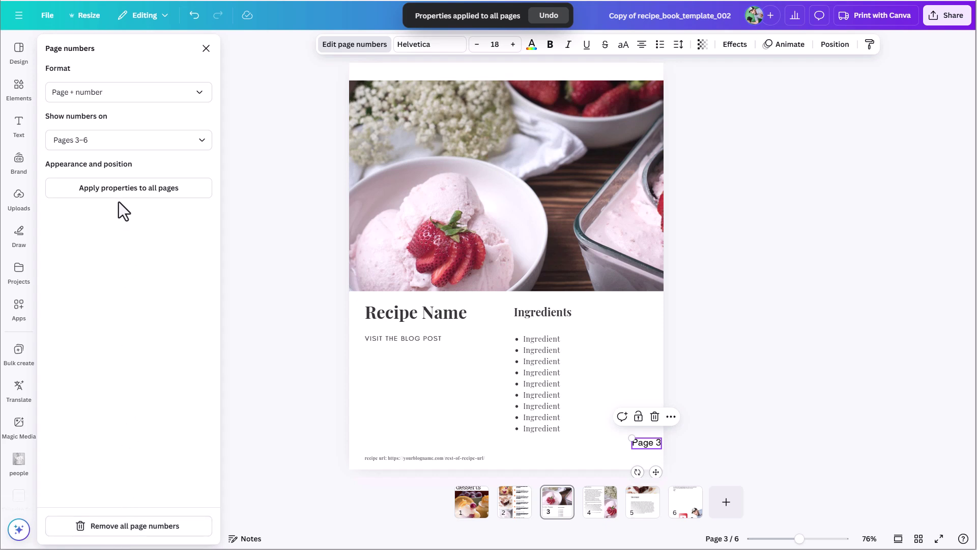
Look through pages 1 to 6 to check where the page number appears and whether it overlaps any images.
left_click(476, 513)
left_click(510, 511)
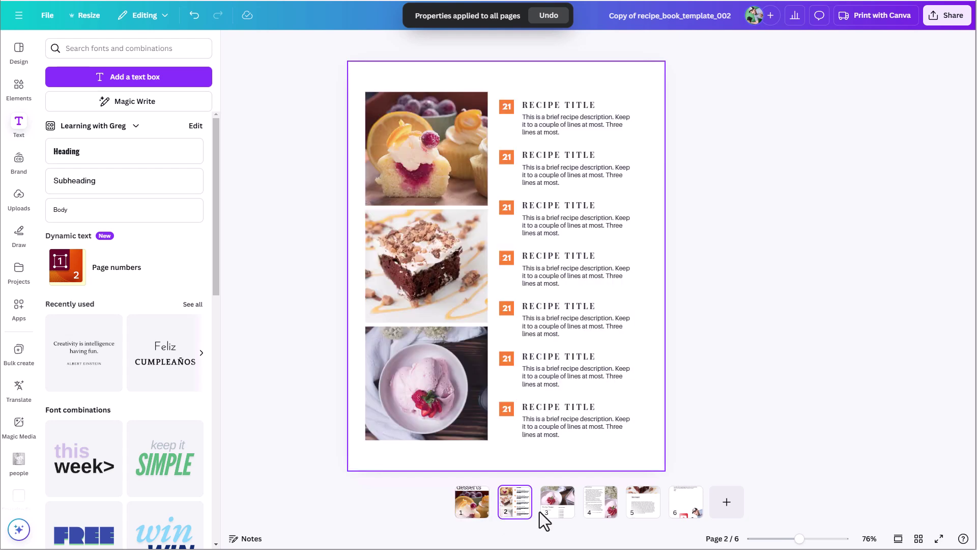
left_click(554, 513)
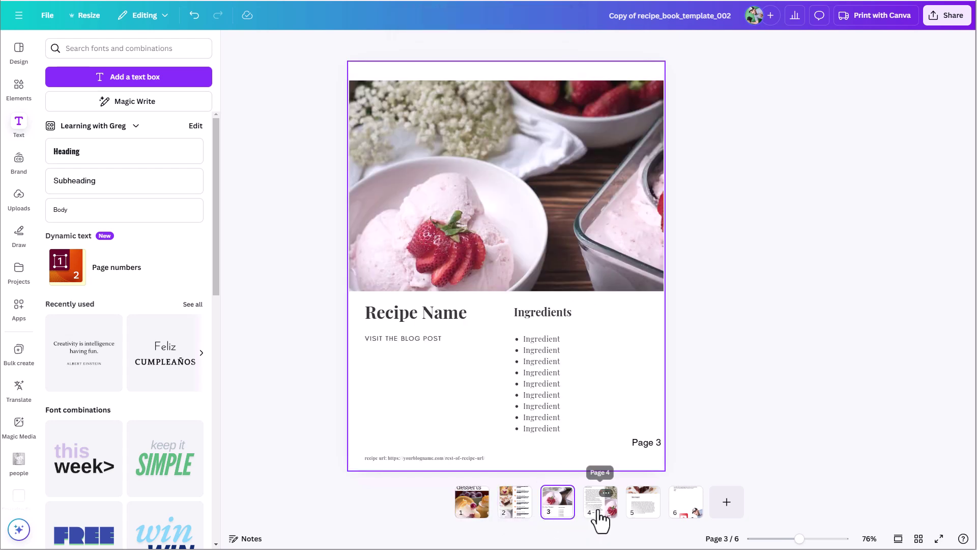
left_click(601, 515)
left_click(640, 519)
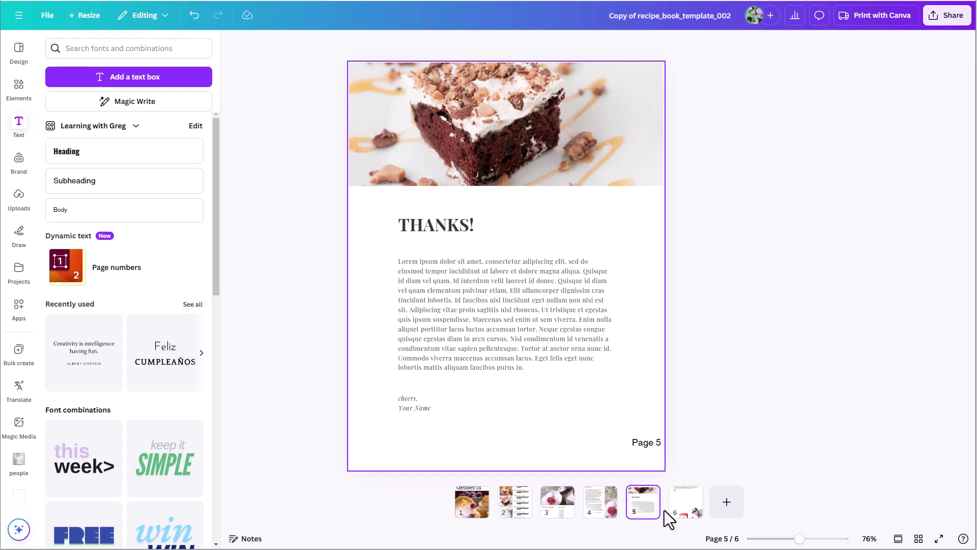
mouse_move(665, 511)
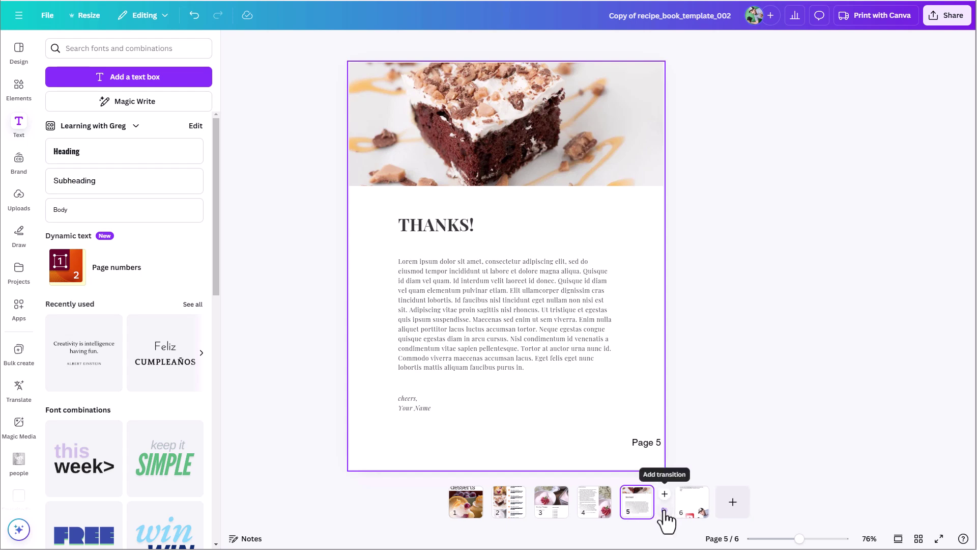
left_click(693, 507)
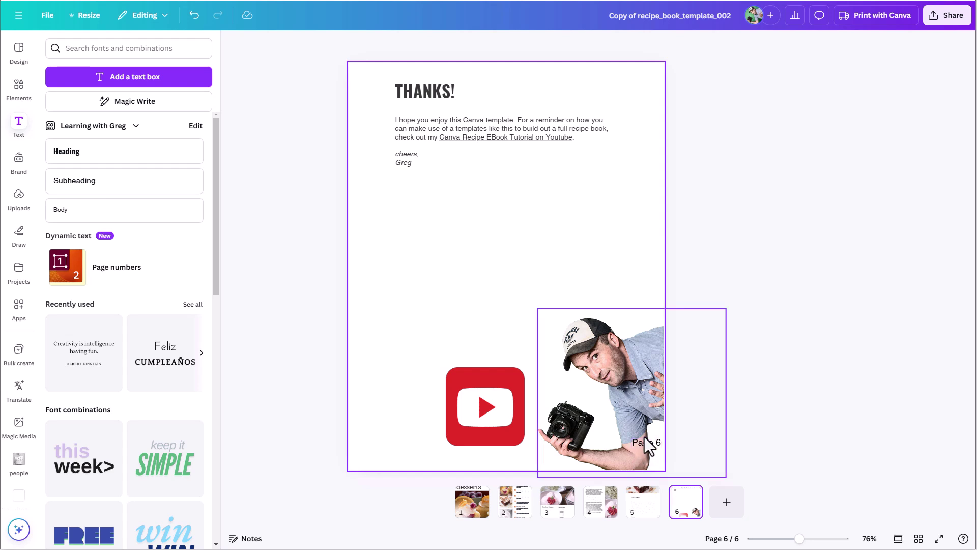
left_click(643, 503)
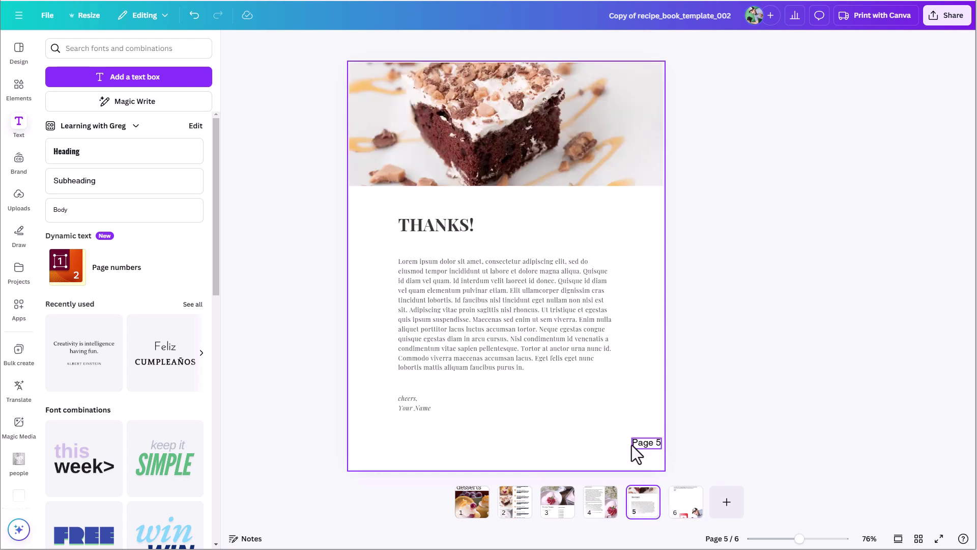
left_click(600, 503)
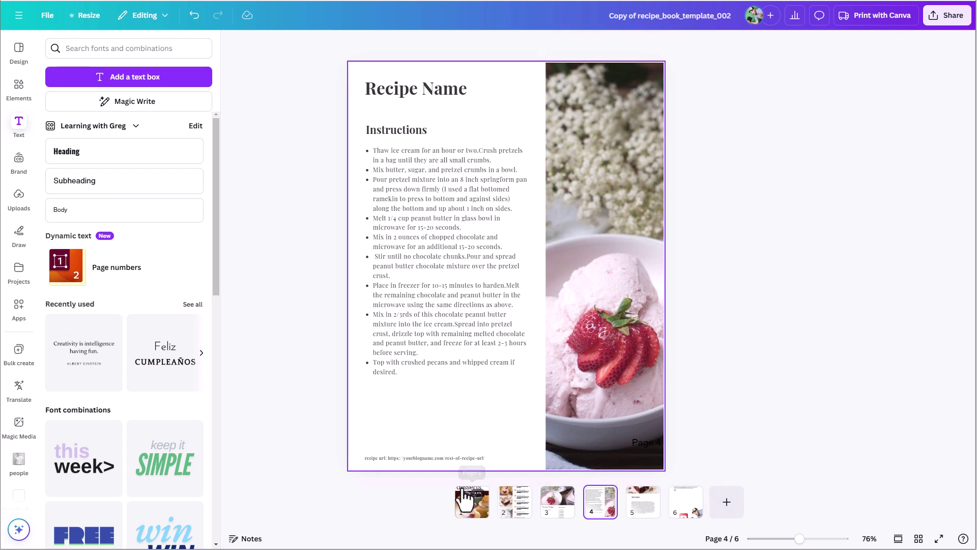
Shift the recipe URL line at the foot of pages 4 and 3 to the right, freeing the bottom-left corner.
left_click(451, 460)
left_click_drag(451, 460, 488, 461)
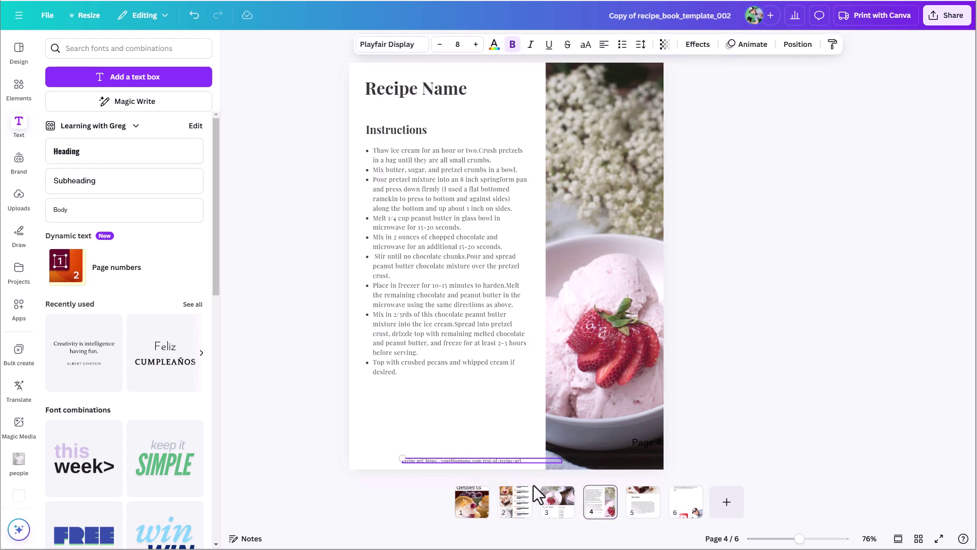
left_click(557, 511)
left_click_drag(426, 461, 506, 454)
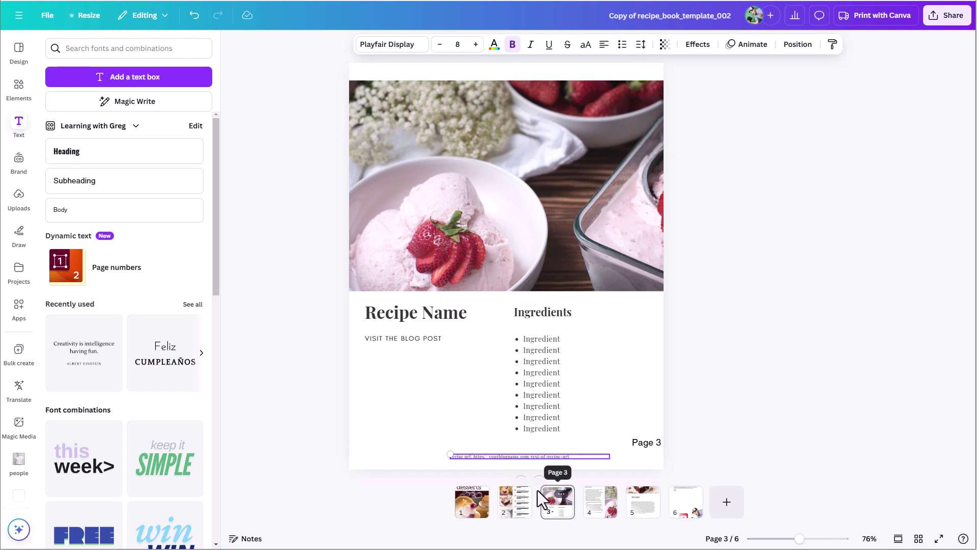
Replace the recipe URL line on page 3 with a copy of the repositioned one from page 4.
double_click(490, 457)
key("Escape")
key("Escape")
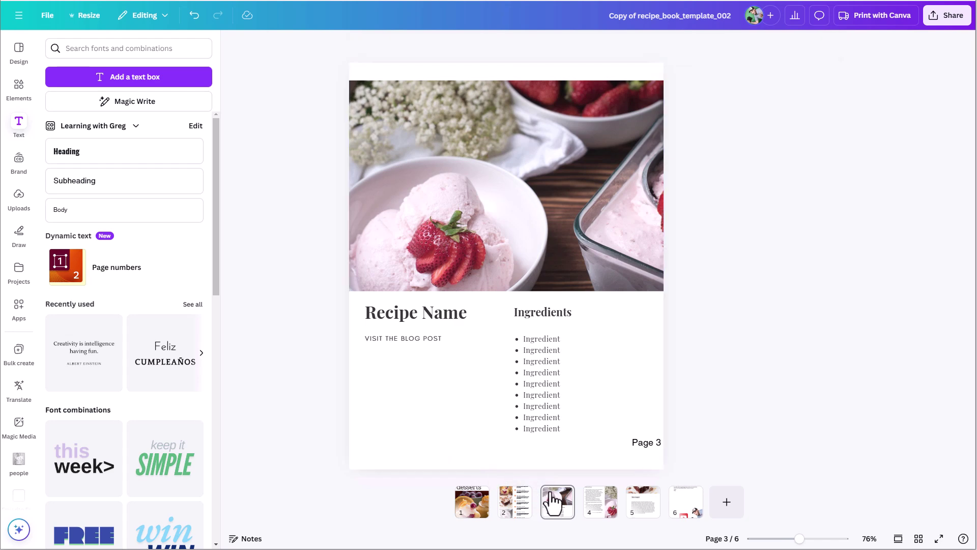
left_click(594, 506)
left_click(494, 461)
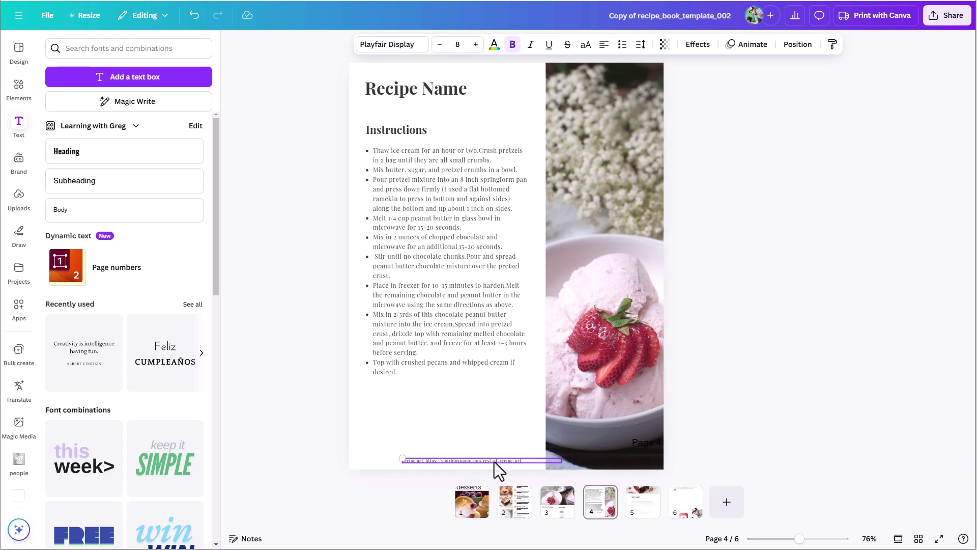
left_click(546, 506)
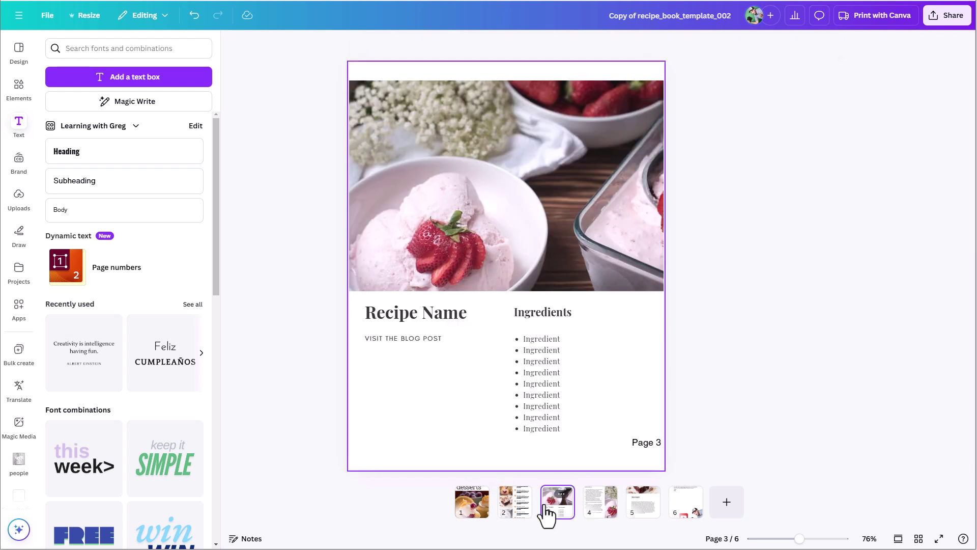
key("ctrl+v")
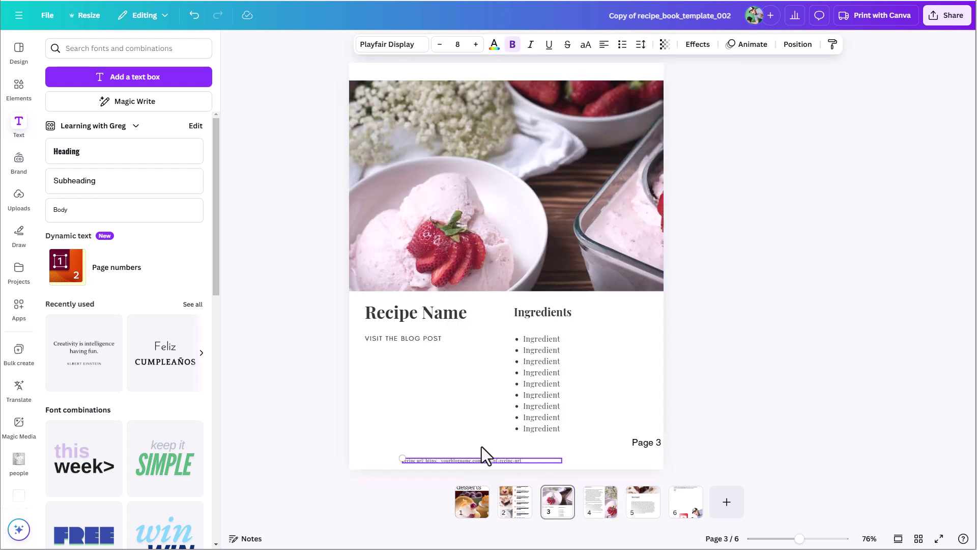
Move the page number on page 3 to the page's bottom-left corner beside the recipe URL and apply its properties to all pages.
left_click(642, 443)
left_click_drag(644, 442, 372, 458)
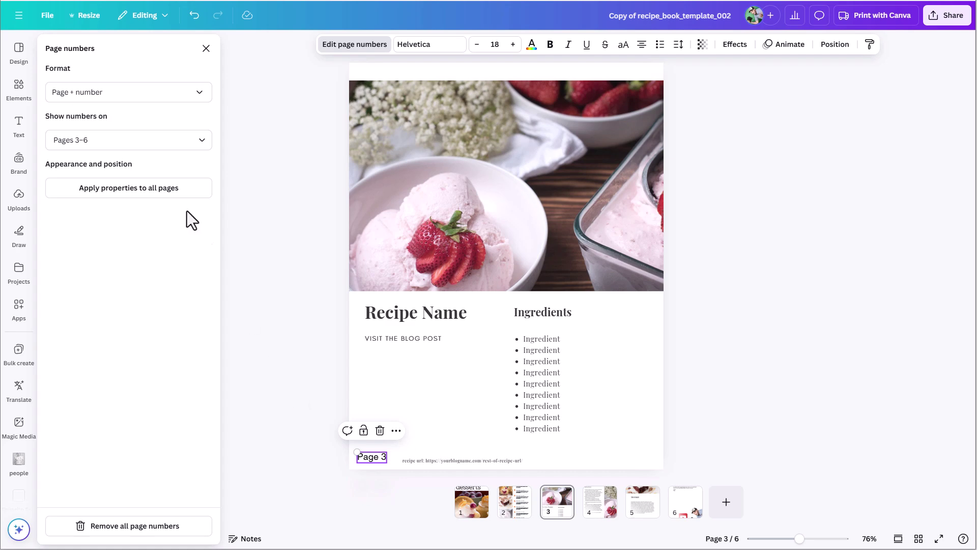
left_click(152, 191)
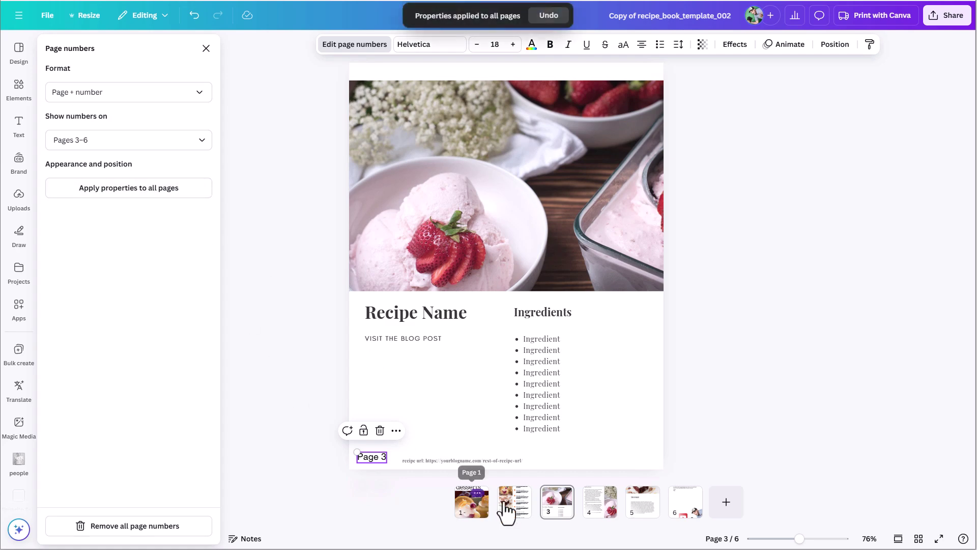
Check the position of the page number on pages 2 through 6.
left_click(508, 512)
left_click(558, 512)
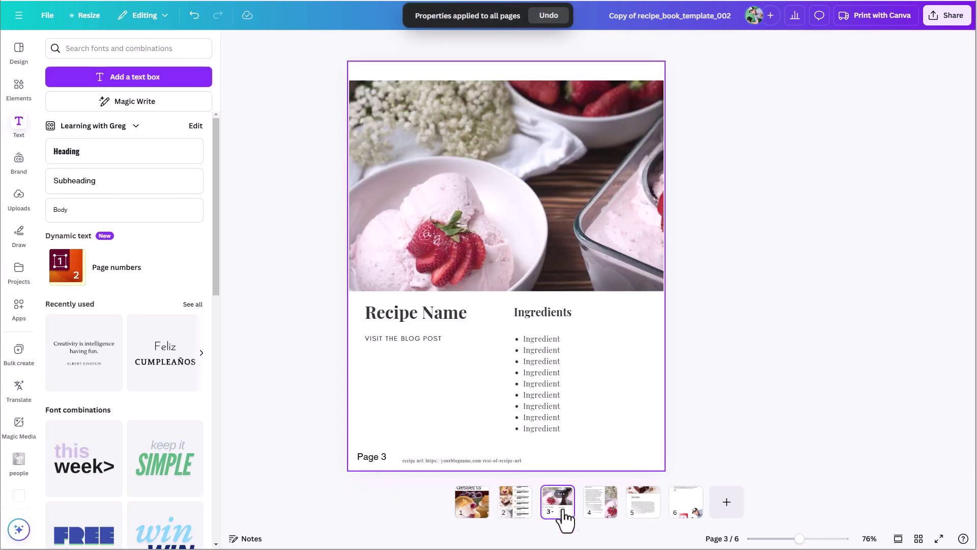
left_click(593, 515)
left_click(640, 519)
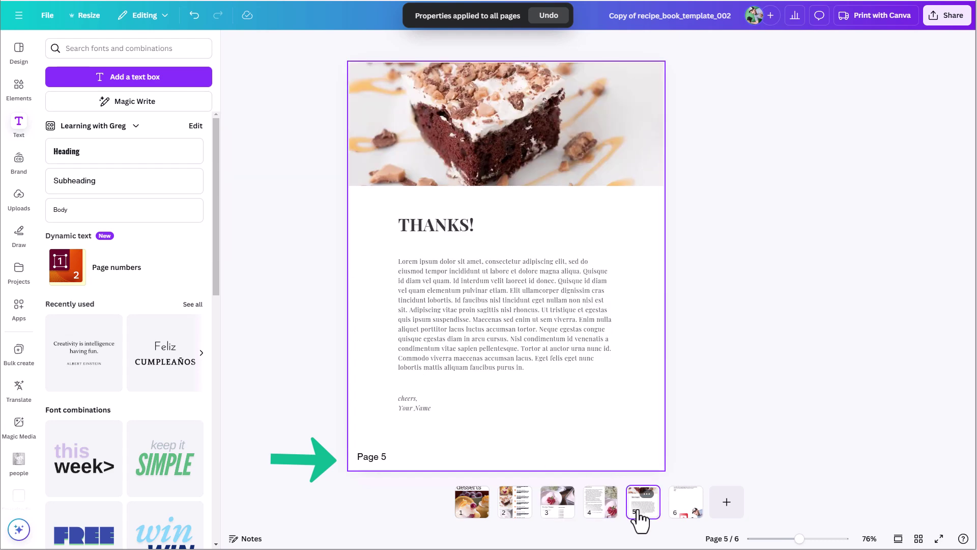
left_click(686, 513)
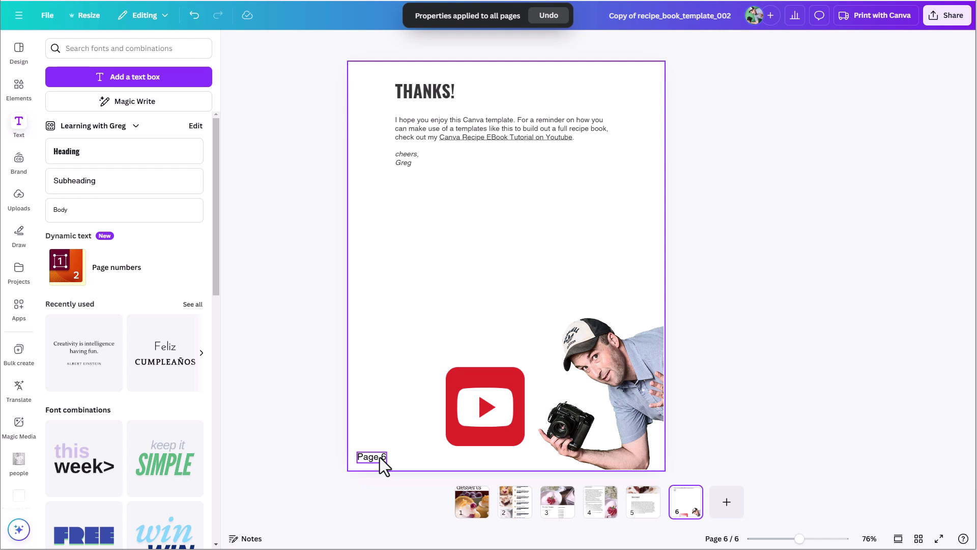
Duplicate recipe pages 3 and 4 together and check the page numbers on the new pages 5 and 6.
left_click(563, 515)
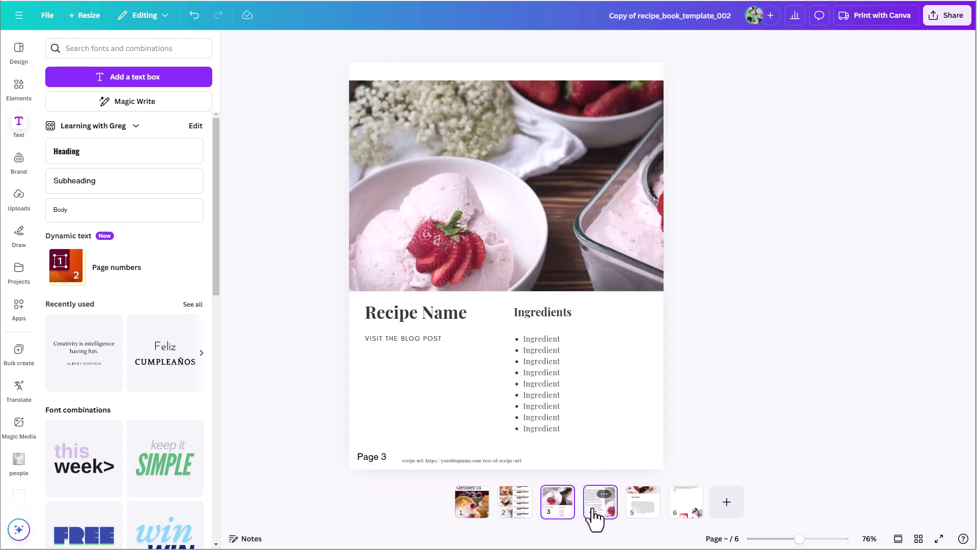
key("ctrl+d")
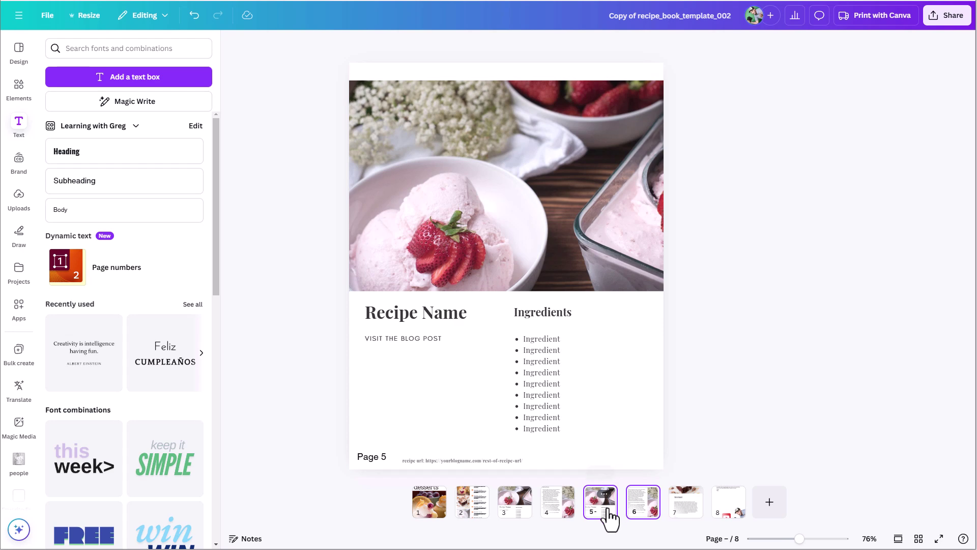
left_click(643, 515)
left_click(610, 515)
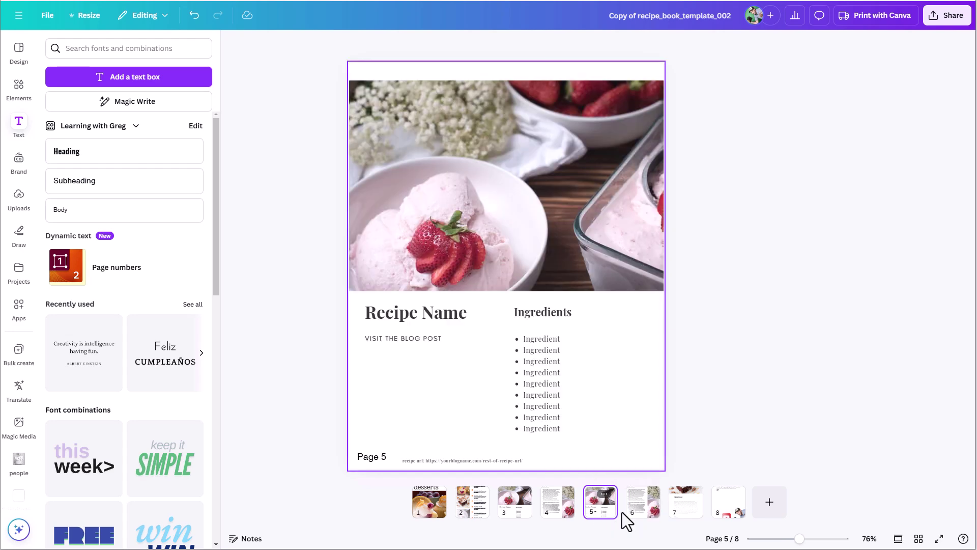
Check the page numbers on pages 6, 7 and 8 of the recipe template.
left_click(637, 517)
left_click(685, 514)
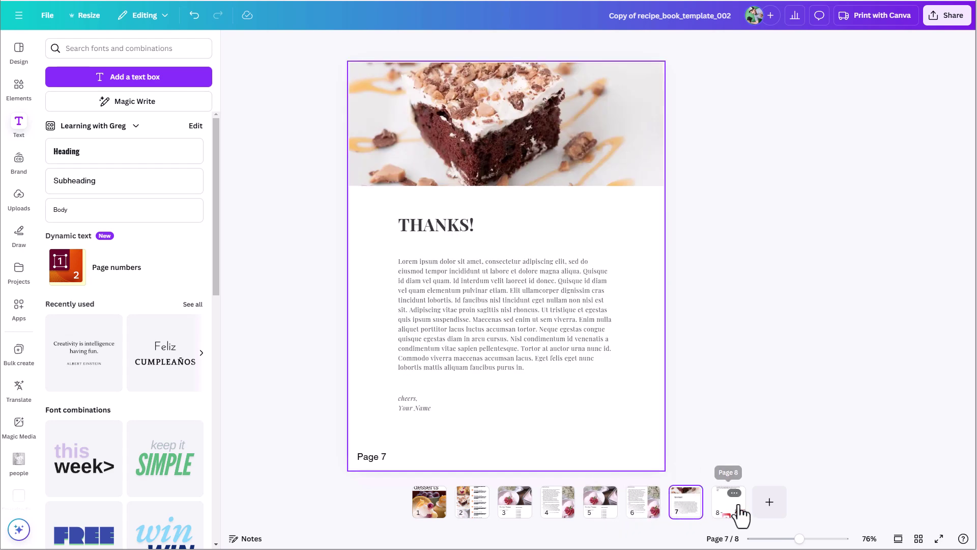
left_click(728, 516)
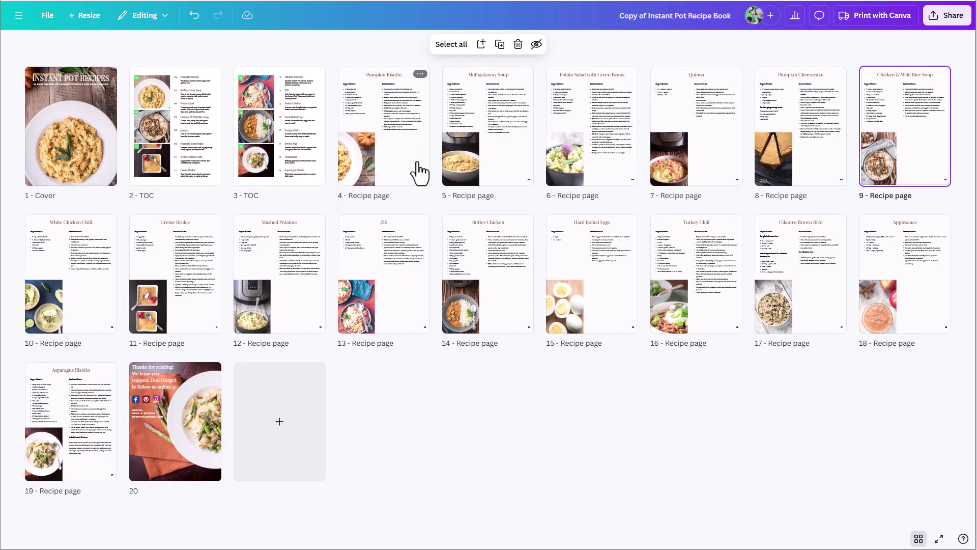
In the Instant Pot Recipe Book copy, examine the static page number text boxes on the Pumpkin Risotto and Mulligatawny Soup pages.
double_click(363, 153)
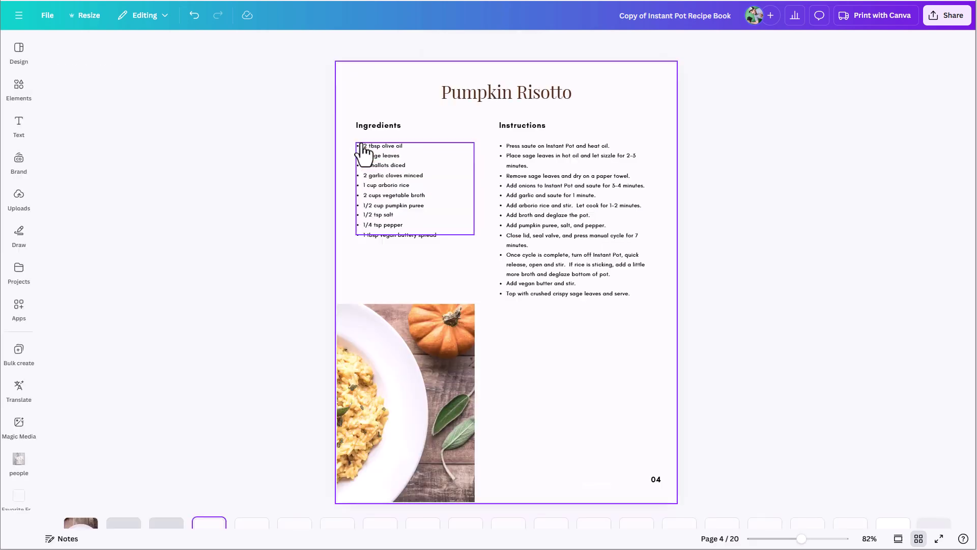
left_click(638, 448)
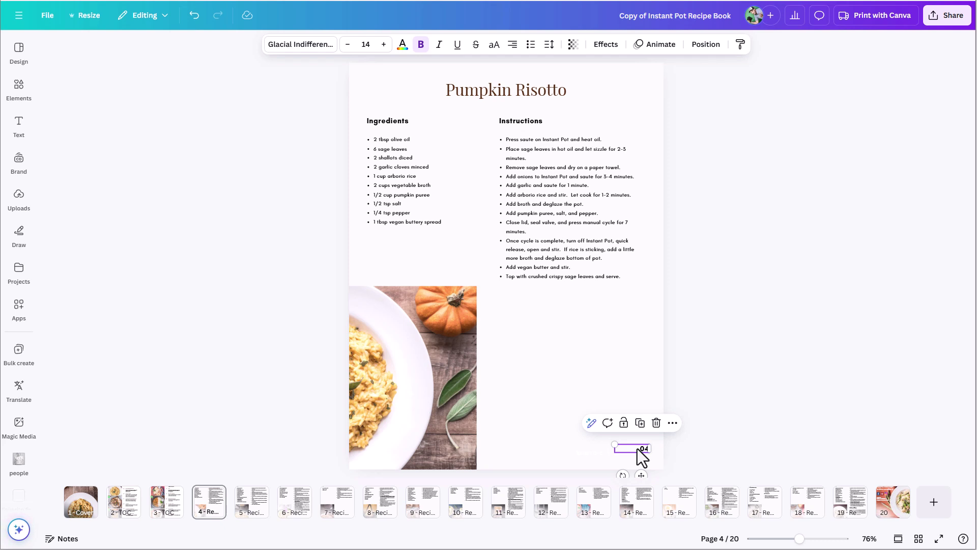
left_click(249, 507)
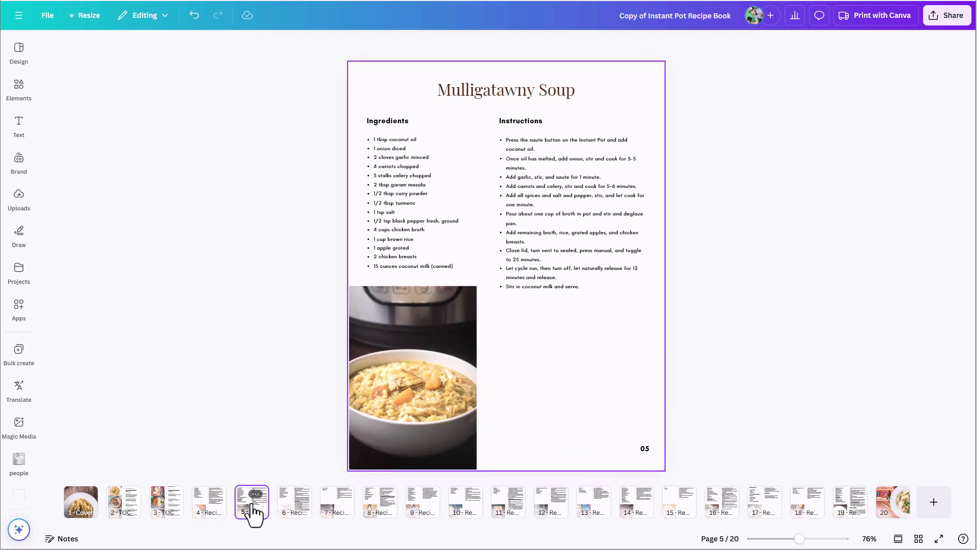
left_click(641, 451)
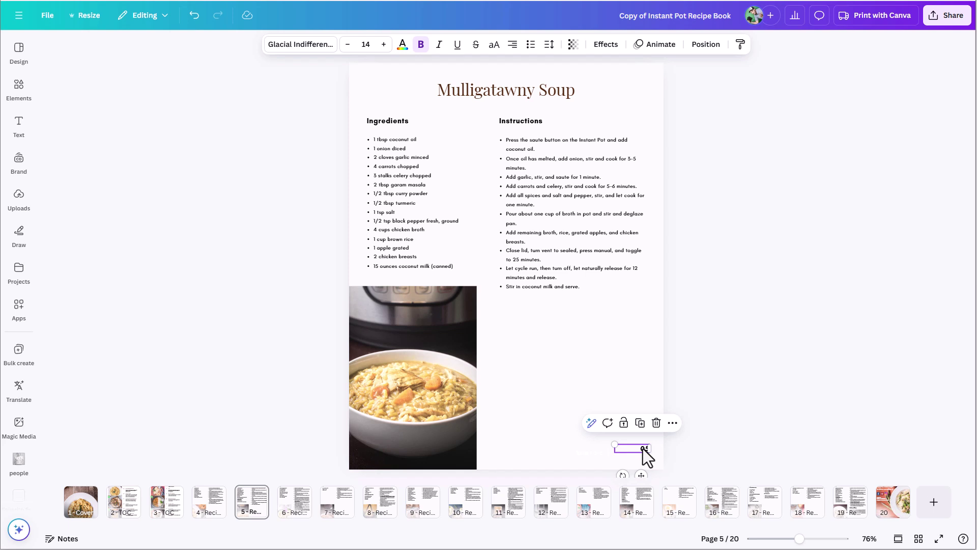
Delete the static page number text box from the Mulligatawny Soup page.
left_click(593, 447)
left_click(639, 450)
left_click(591, 443)
left_click(635, 448)
key("Delete")
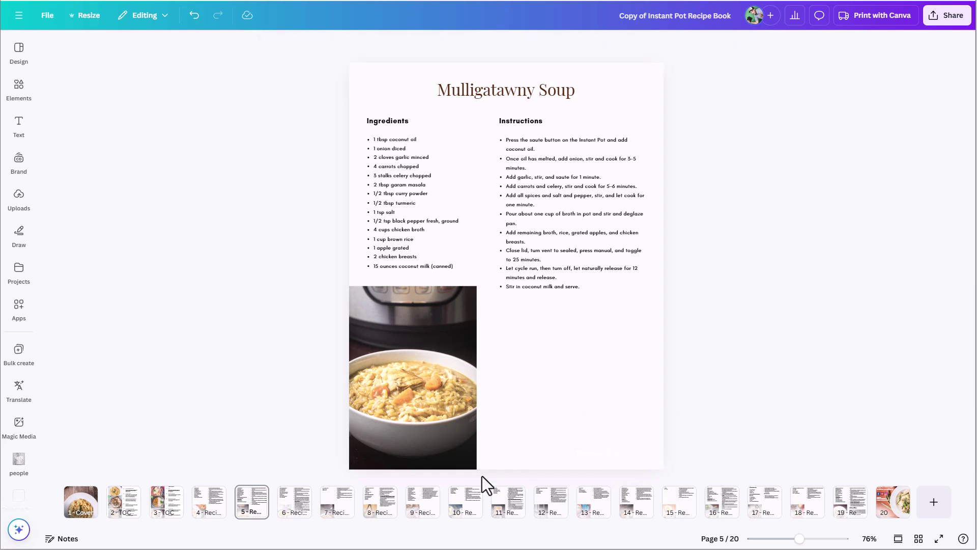
Delete the static page number text boxes from the Potato Salad with Green Beans page and the Quinoa page.
left_click(307, 512)
left_click(645, 449)
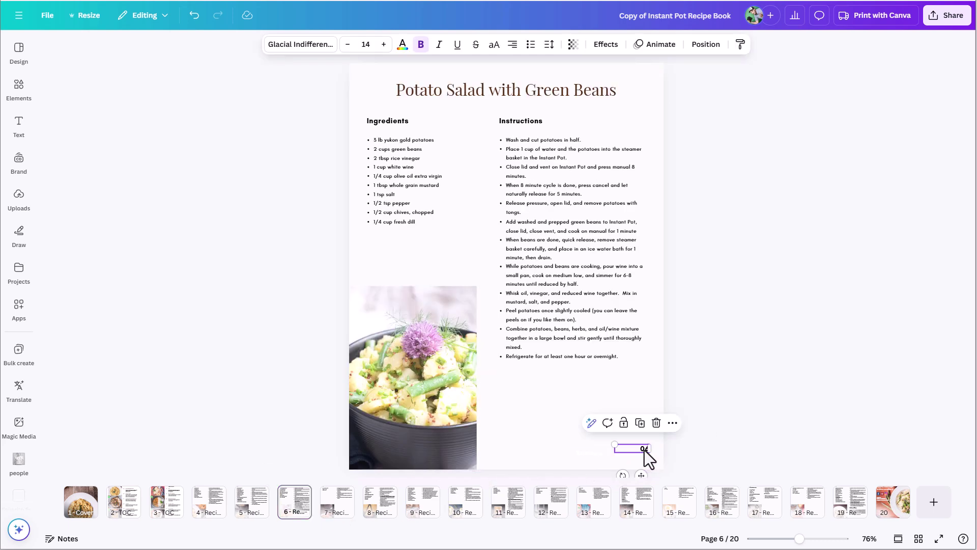
left_click(335, 509)
left_click(647, 449)
key("Delete")
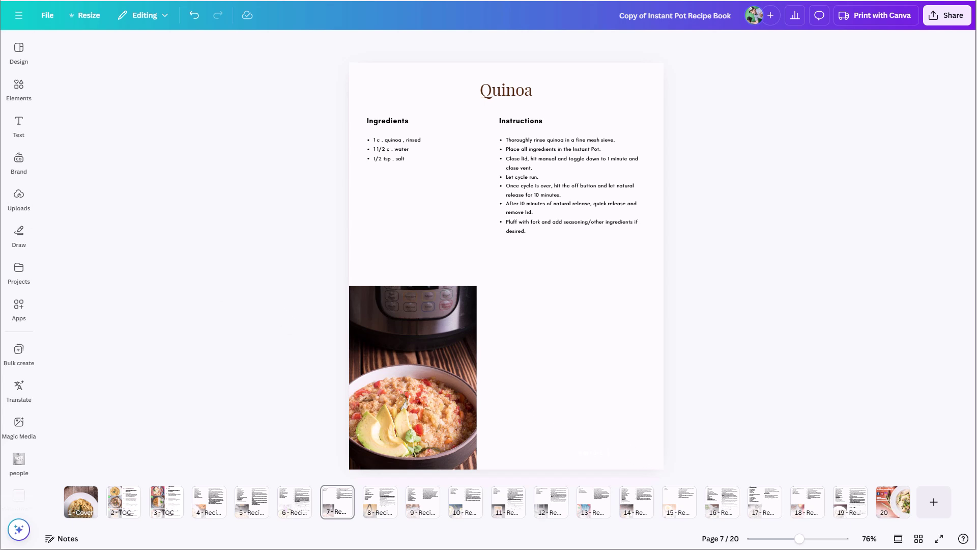
Add automatic page numbers to all pages, placed in the lower-right page corner, and apply their properties to every page.
left_click(17, 133)
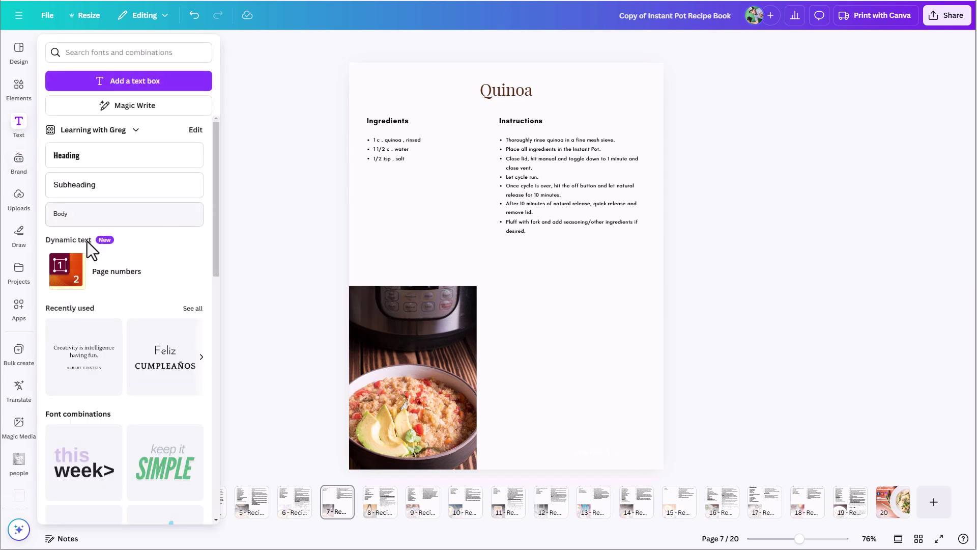
left_click(100, 269)
left_click_drag(644, 472, 658, 487)
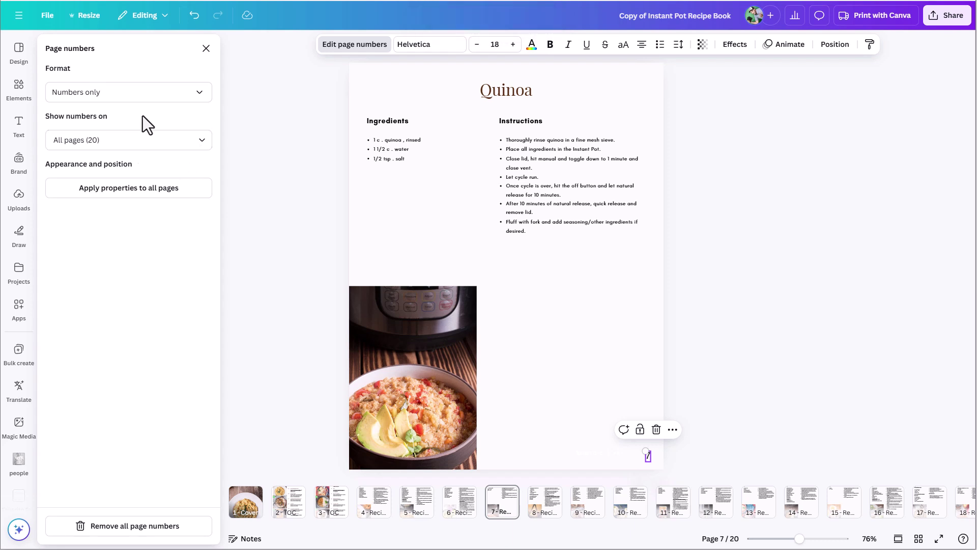
left_click(126, 142)
left_click(200, 146)
left_click(111, 196)
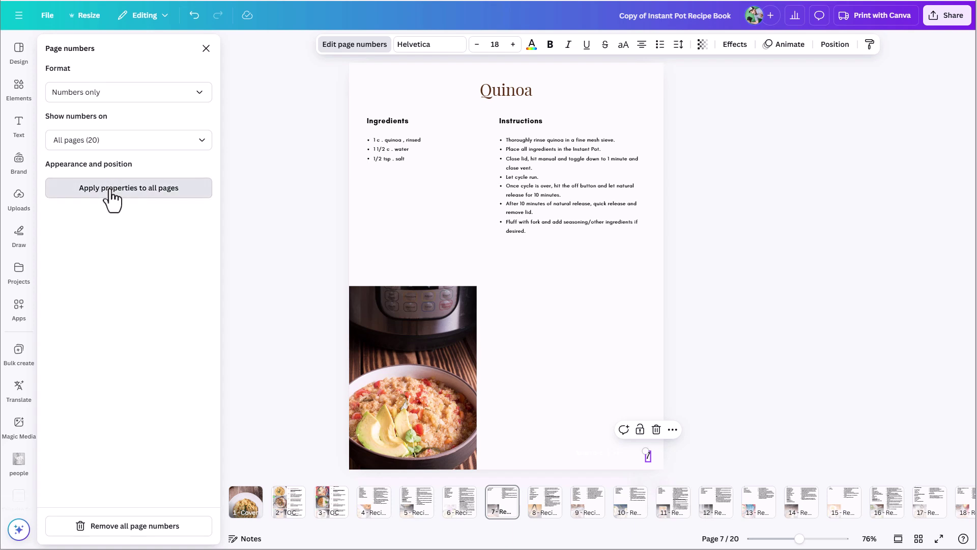
Check the automatic page numbers on the Potato Salad with Green Beans and Mulligatawny Soup pages.
left_click(465, 503)
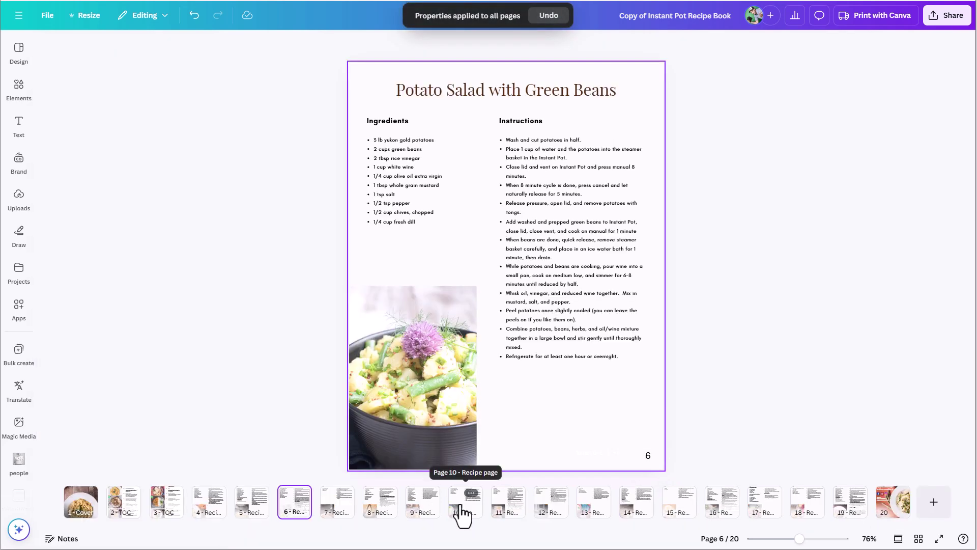
left_click(249, 509)
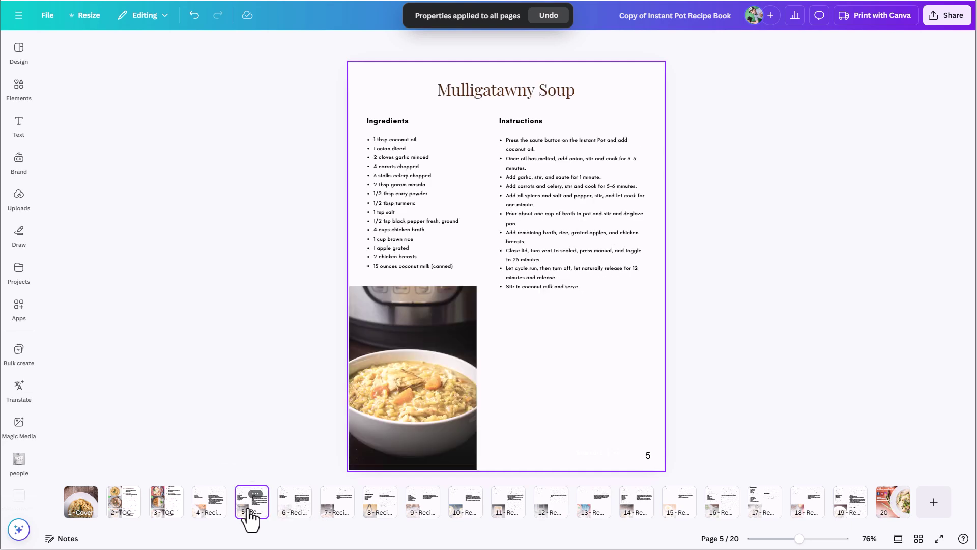
left_click(291, 514)
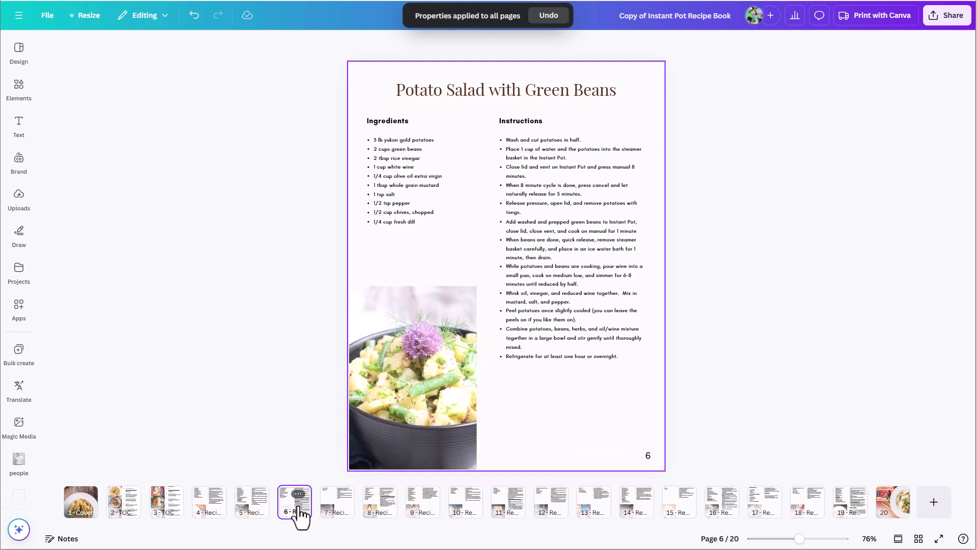
Add a blank page after page 6, and duplicate the Potato Salad with Green Beans page.
right_click(306, 496)
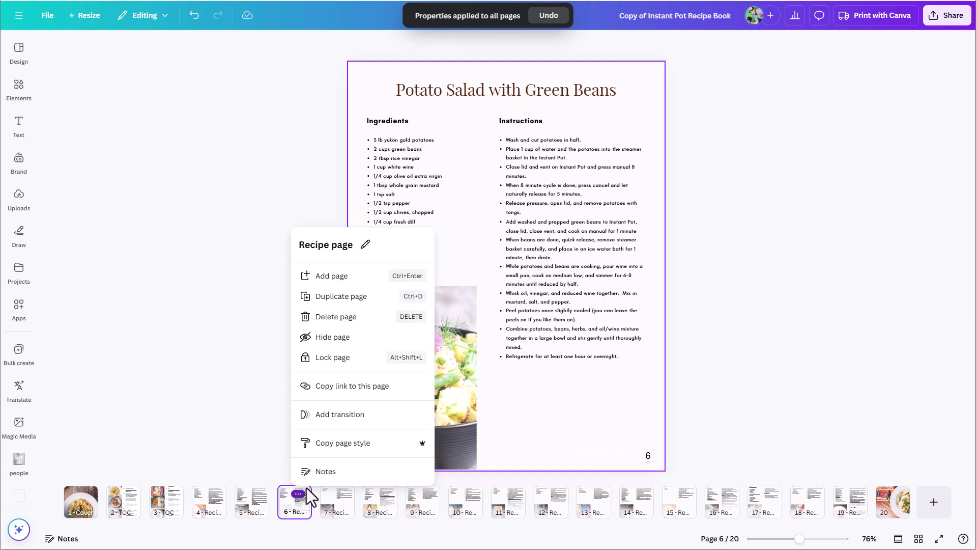
left_click(339, 279)
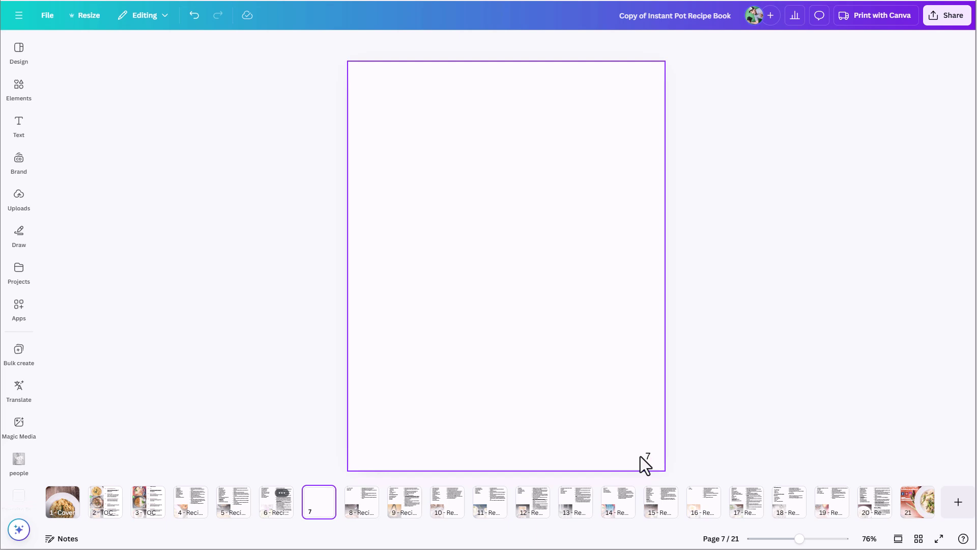
mouse_move(328, 499)
left_click(279, 493)
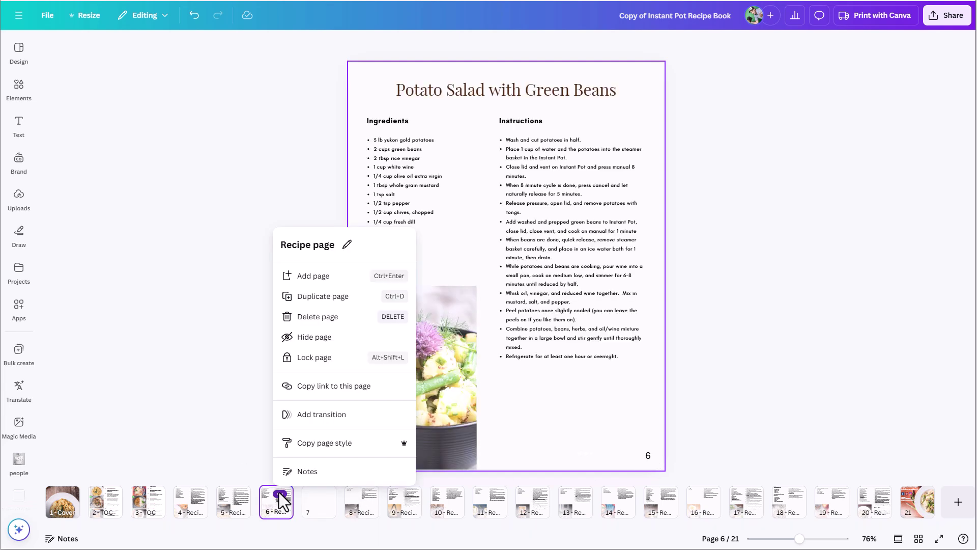
left_click(329, 296)
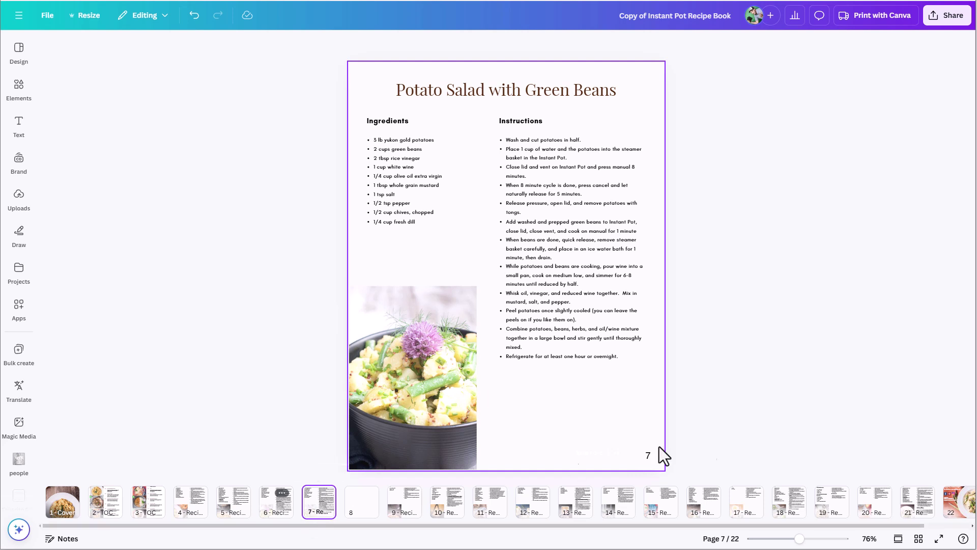
Review pages 8 to 10 and delete the leftover static page number from the Pumpkin Cheesecake page.
left_click(364, 511)
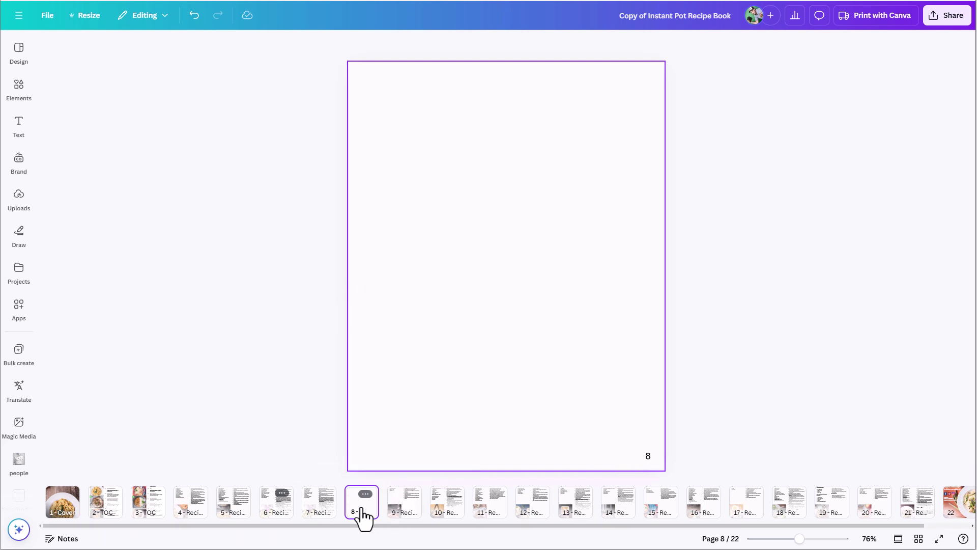
left_click(390, 509)
left_click(444, 511)
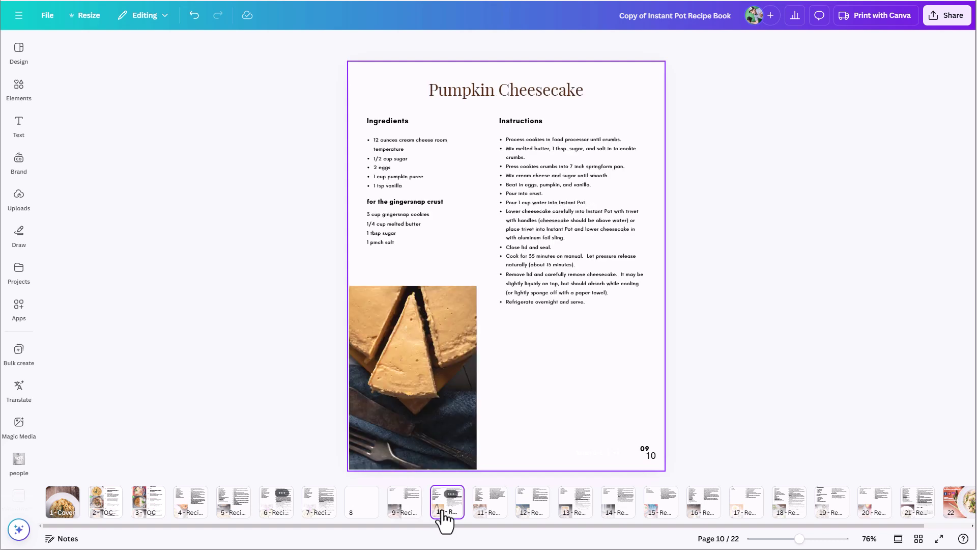
left_click(643, 448)
key("Escape")
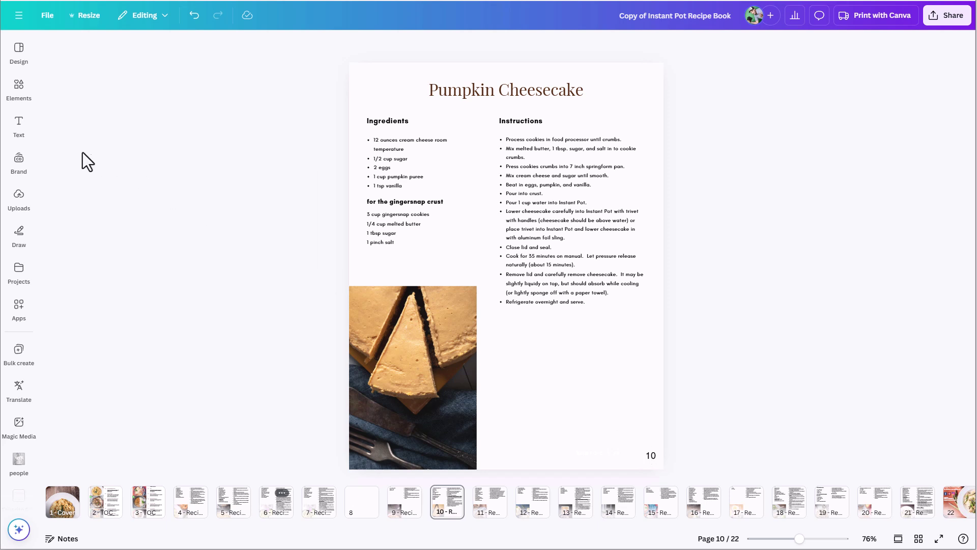
Open the page number settings for the automatic number on the Pumpkin Cheesecake page.
left_click(19, 126)
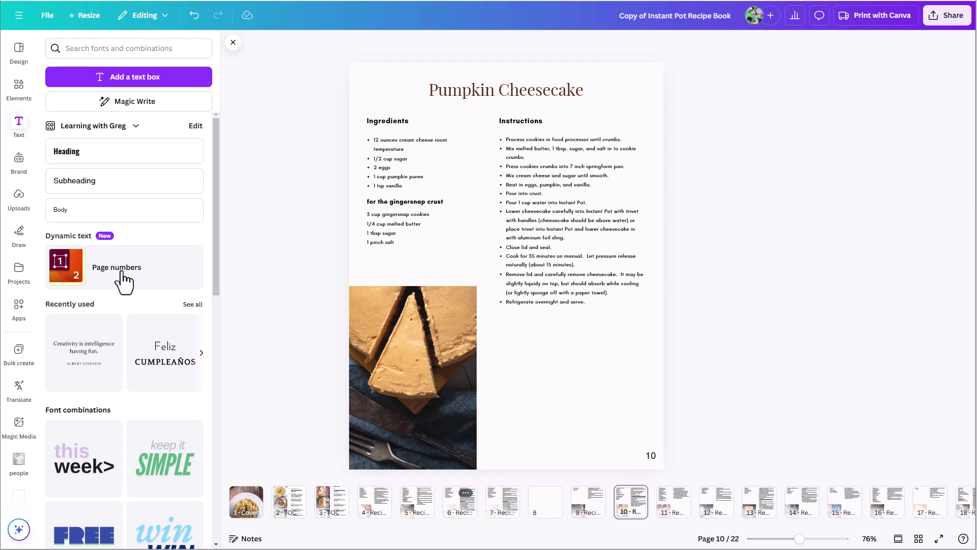
left_click(649, 456)
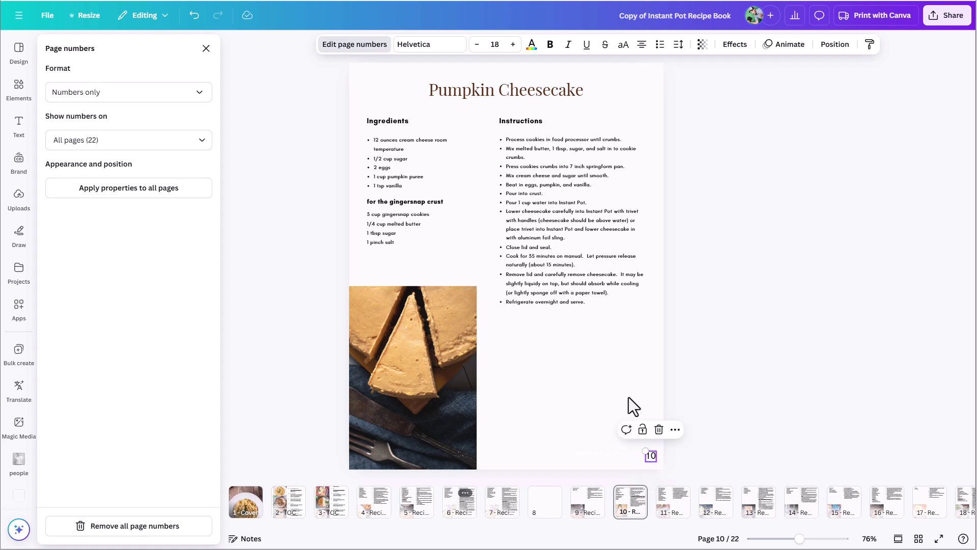